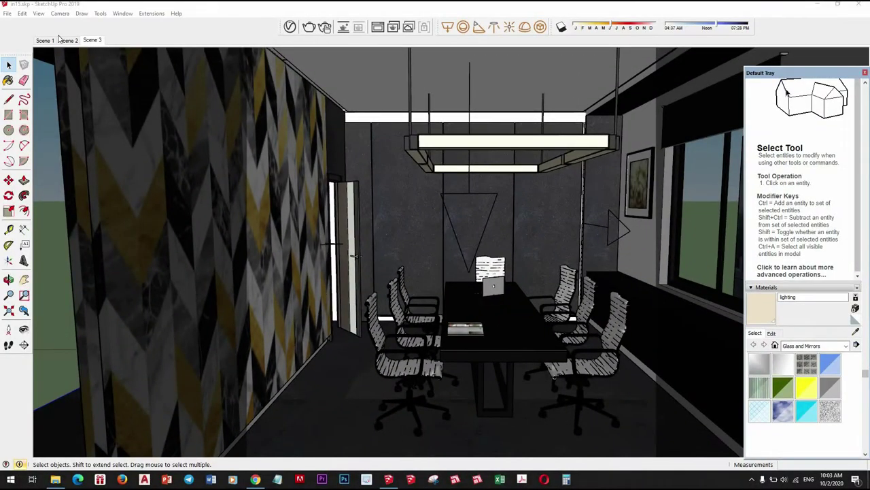
- Preview saved Scenes 1 and 2, then orbit to a new angle on the table and window
{"action": "left_click", "coordinate": [48, 40]}
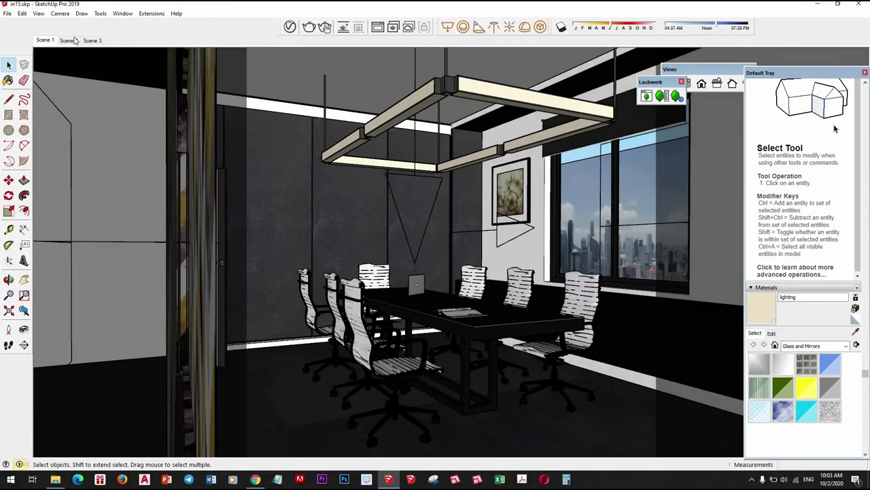
{"action": "left_click", "coordinate": [77, 42]}
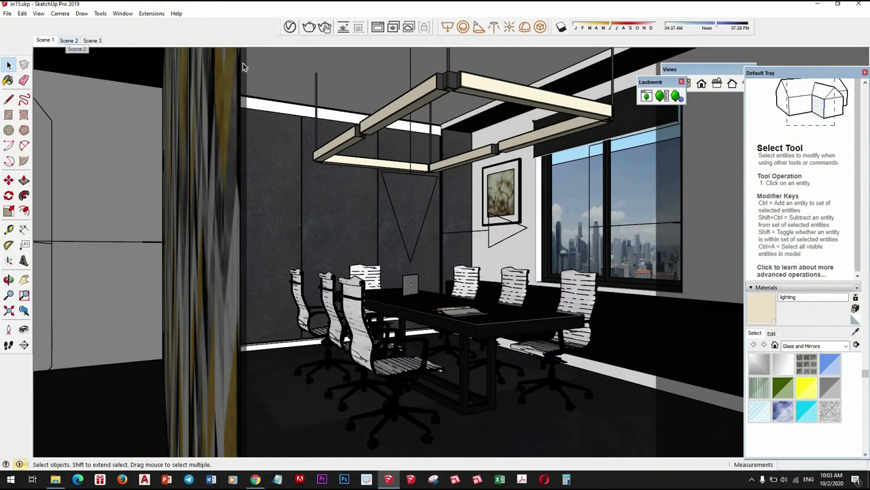
{"action": "left_click", "coordinate": [70, 41]}
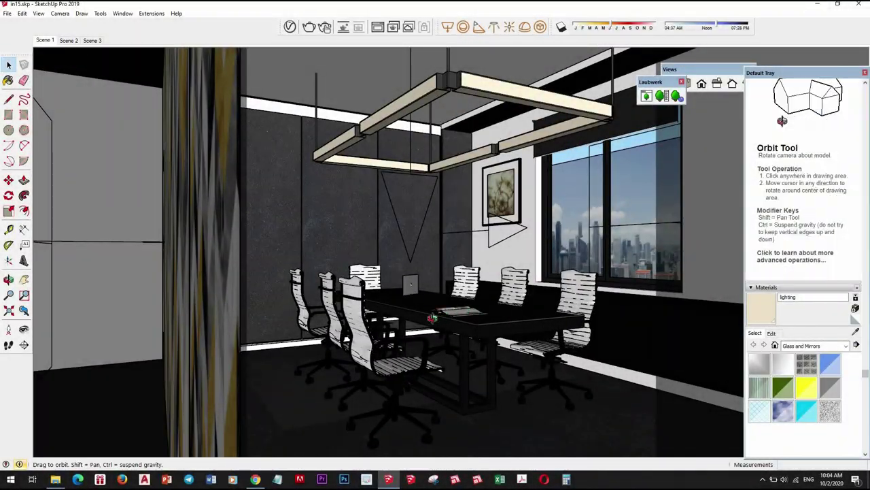
{"action": "middle_click_drag", "start_coordinate": [408, 272], "coordinate": [476, 272]}
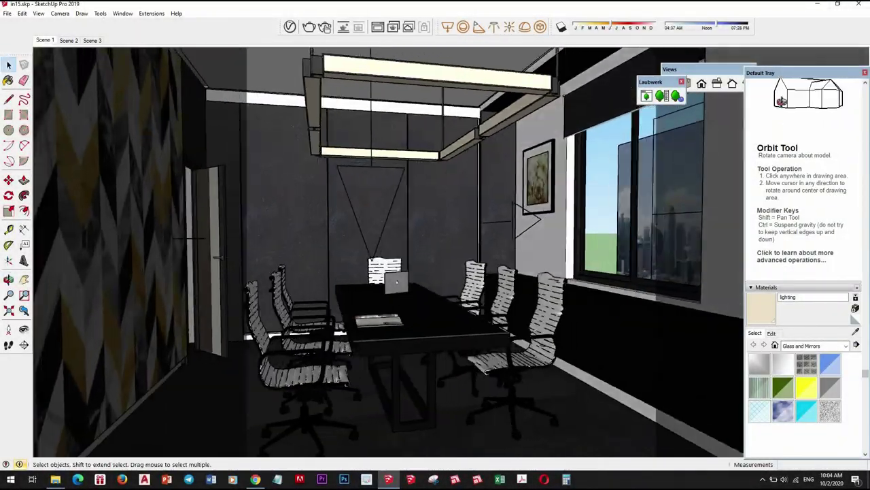
{"action": "left_click", "coordinate": [289, 29]}
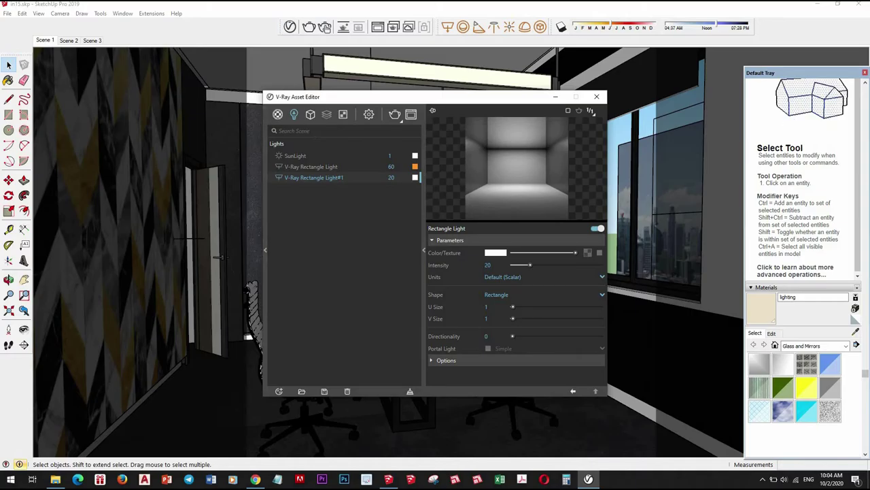
{"action": "left_click", "coordinate": [278, 114]}
{"action": "left_click", "coordinate": [294, 114]}
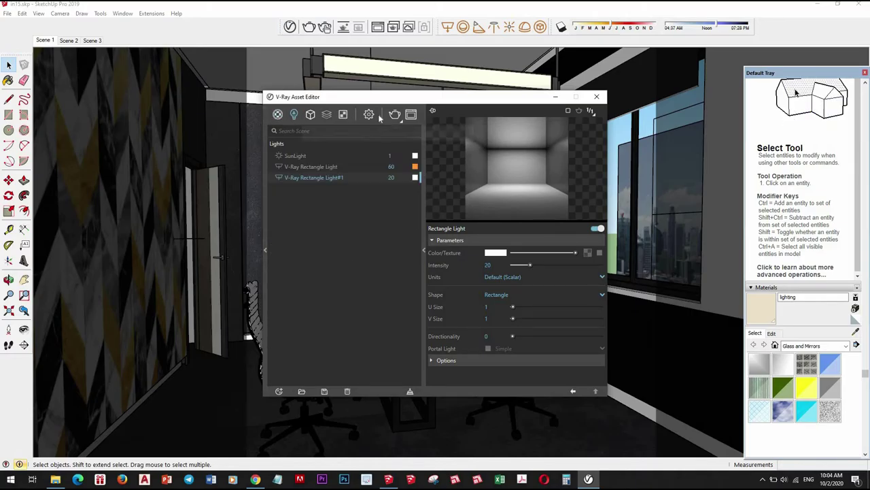
{"action": "left_click", "coordinate": [368, 114]}
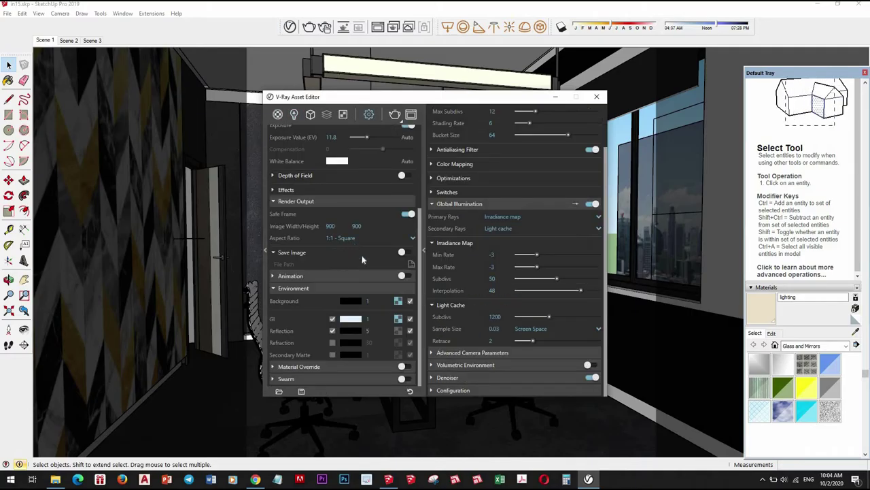
{"action": "left_click", "coordinate": [354, 238]}
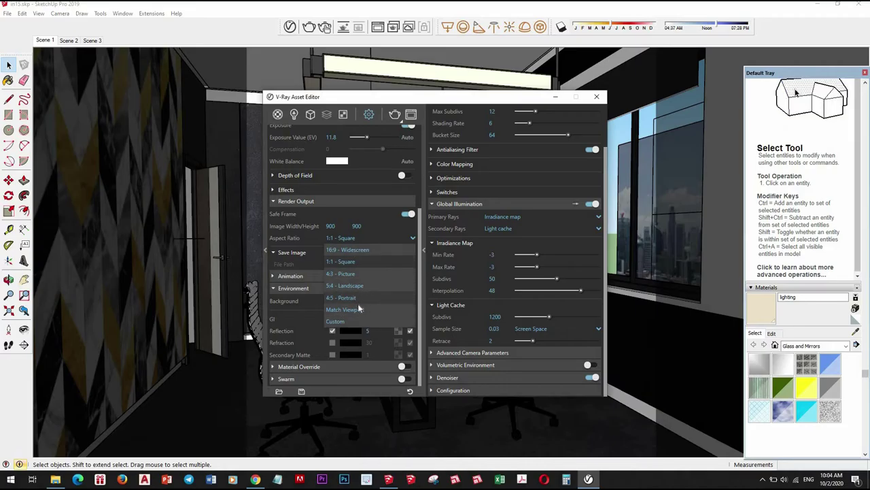
{"action": "left_click", "coordinate": [345, 297]}
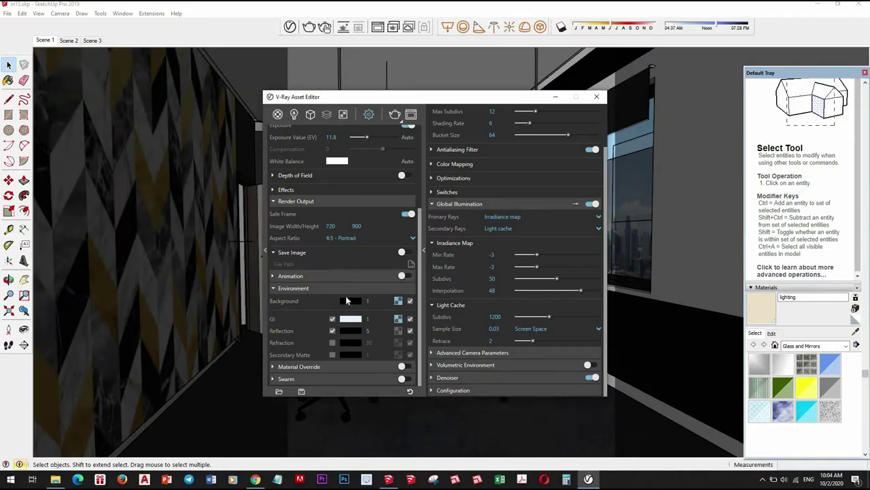
{"action": "left_click", "coordinate": [364, 240]}
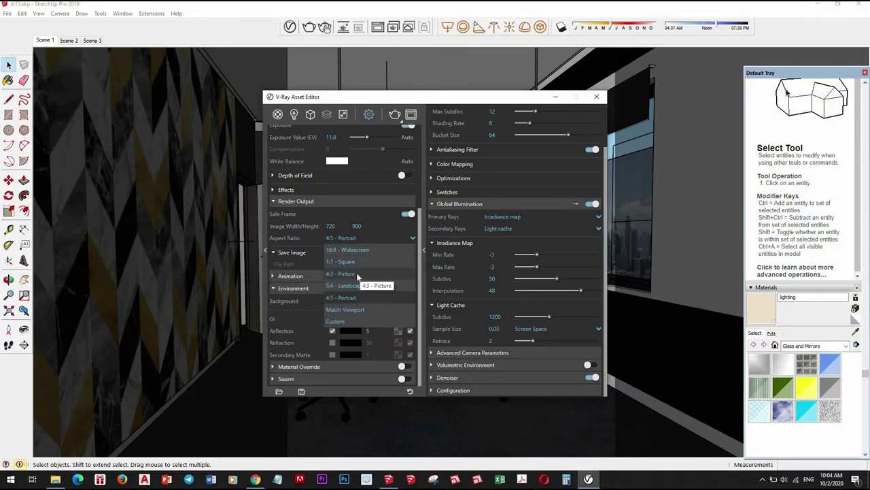
{"action": "left_click", "coordinate": [364, 252]}
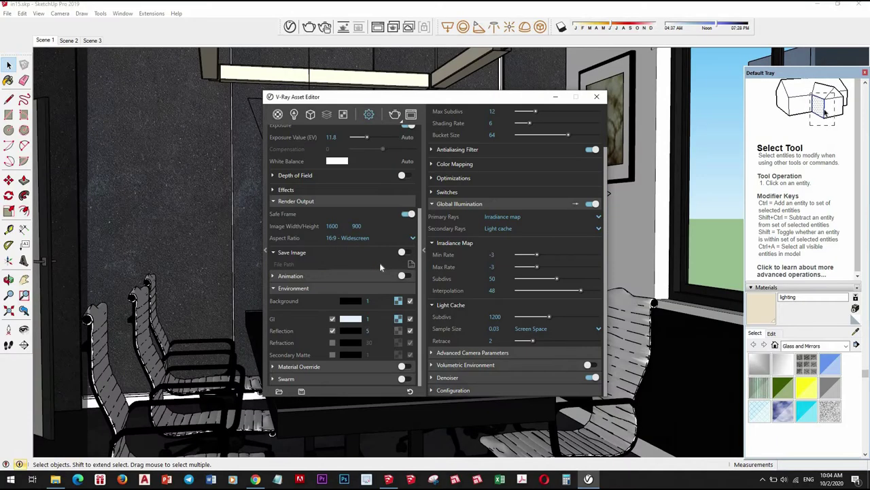
{"action": "mouse_move", "coordinate": [421, 97]}
{"action": "left_mouse_down"}
{"action": "mouse_move", "coordinate": [302, 226]}
{"action": "mouse_move", "coordinate": [400, 98]}
{"action": "left_mouse_up"}
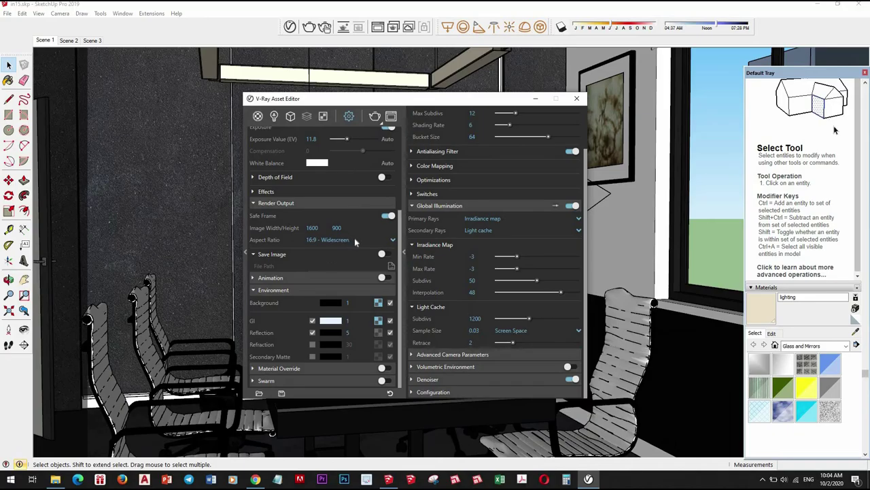
{"action": "left_click", "coordinate": [328, 261]}
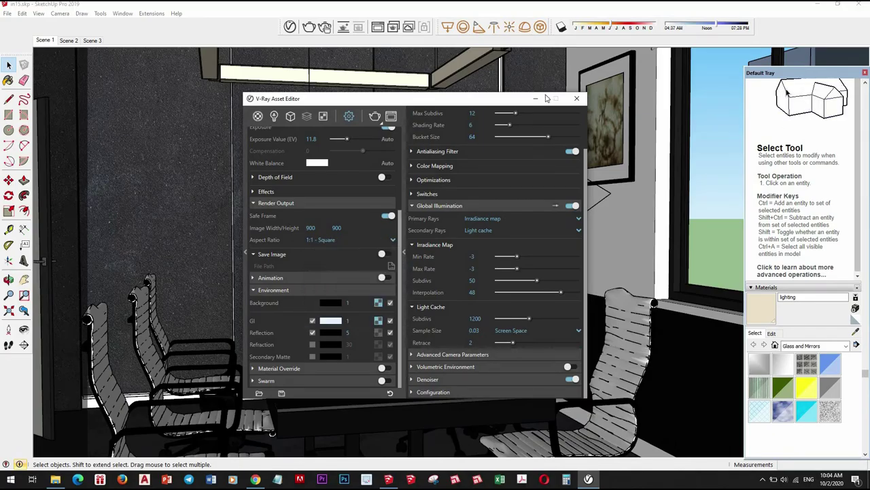
{"action": "left_click_drag", "start_coordinate": [501, 102], "coordinate": [515, 102]}
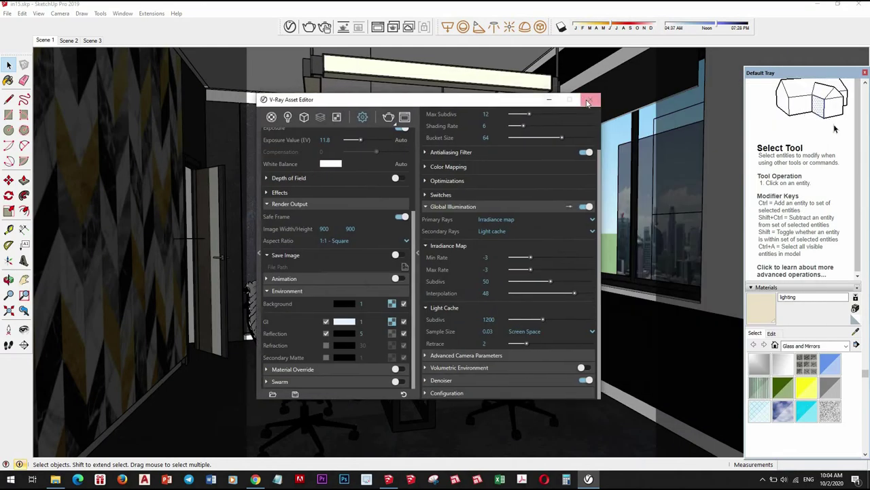
- Turn on V-Ray progressive rendering with a 0.05 noise limit and ready the material eyedropper
{"action": "left_click", "coordinate": [590, 99]}
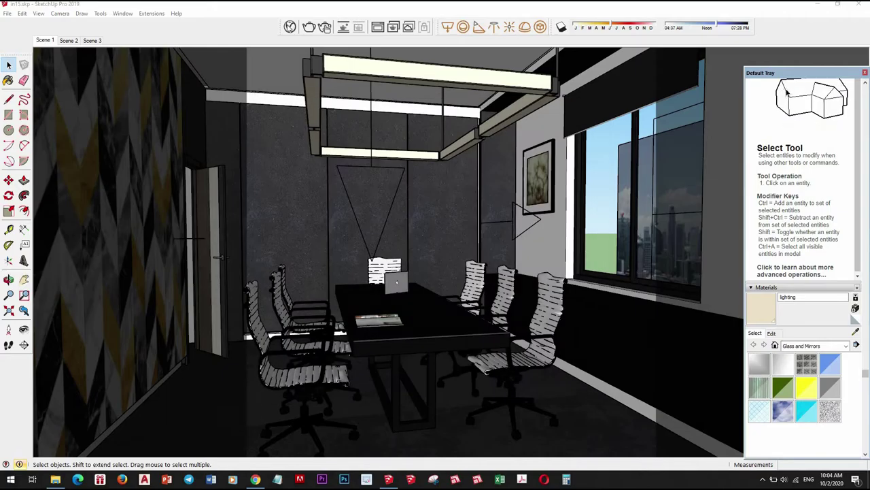
{"action": "left_click", "coordinate": [289, 26]}
{"action": "left_click", "coordinate": [277, 114]}
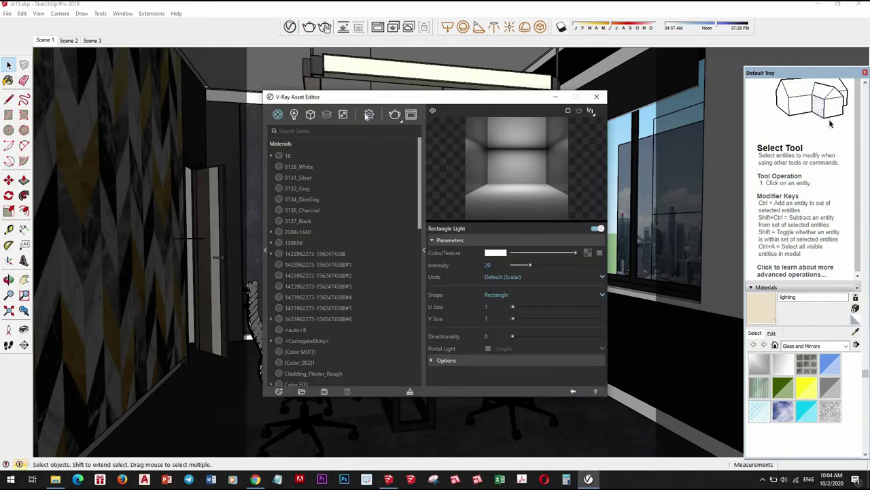
{"action": "left_click", "coordinate": [368, 113]}
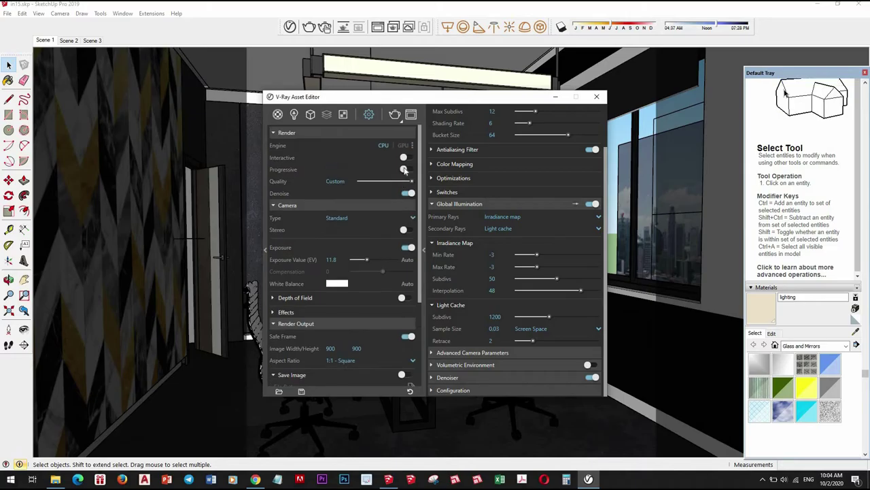
{"action": "left_click", "coordinate": [408, 170]}
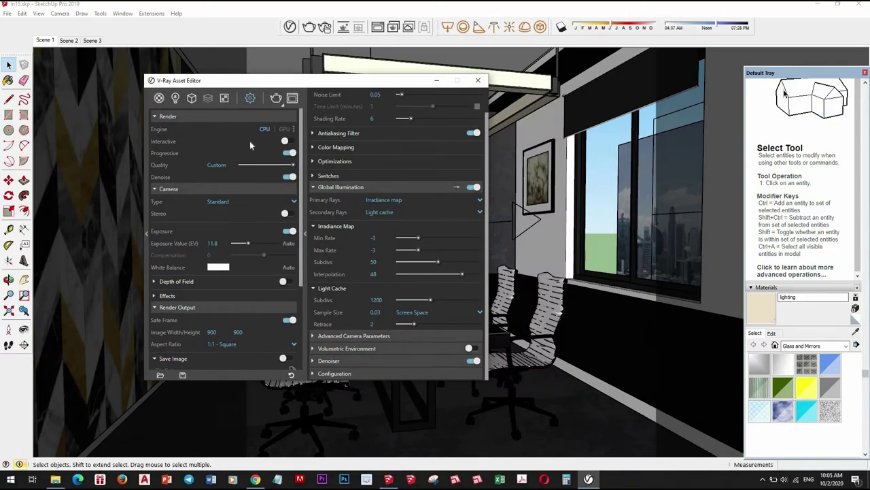
{"action": "left_click", "coordinate": [856, 331]}
{"action": "left_click_drag", "start_coordinate": [337, 86], "coordinate": [281, 83]}
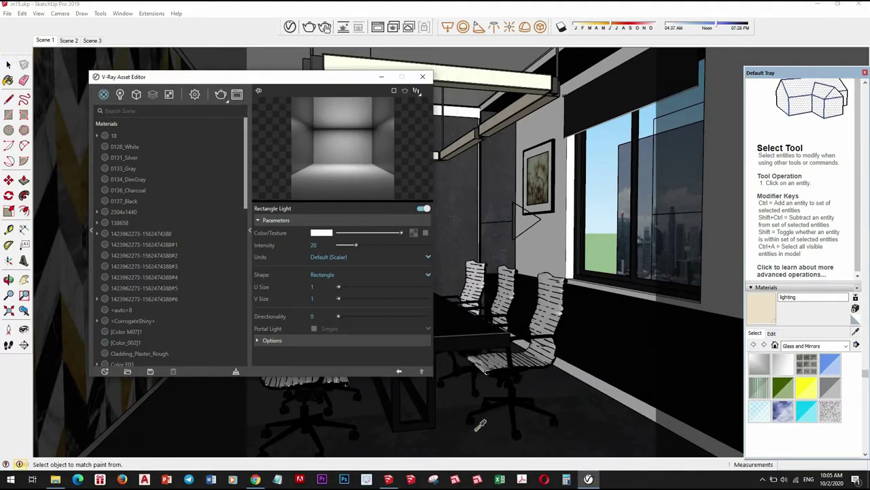
- Sample Color I02 and raise its reflection glossiness from 0.65 to 0.85
{"action": "left_click", "coordinate": [476, 429]}
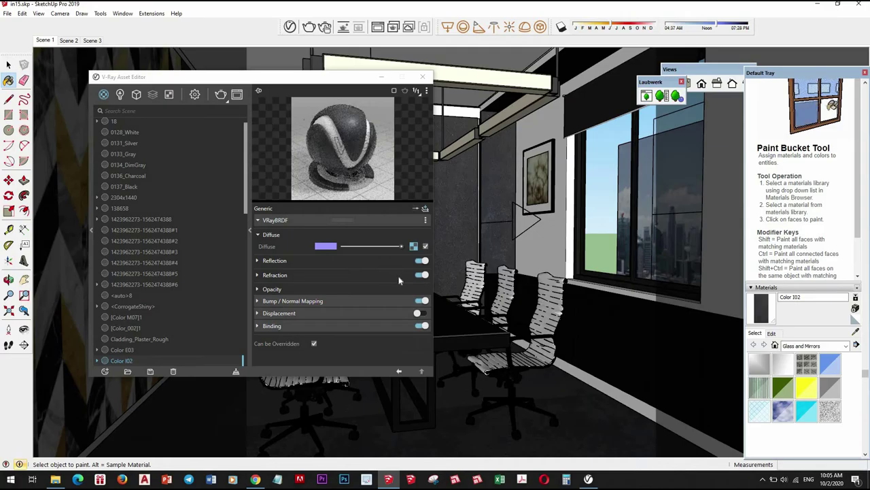
{"action": "right_click", "coordinate": [414, 249]}
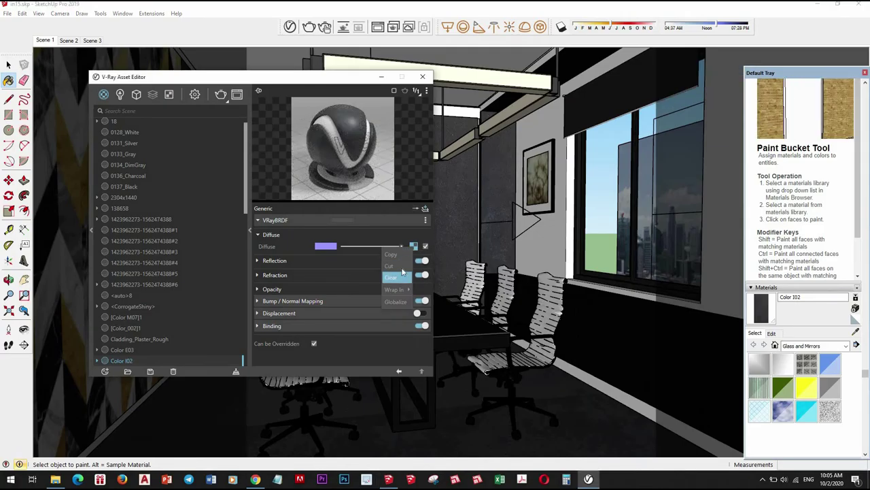
{"action": "left_click", "coordinate": [317, 261]}
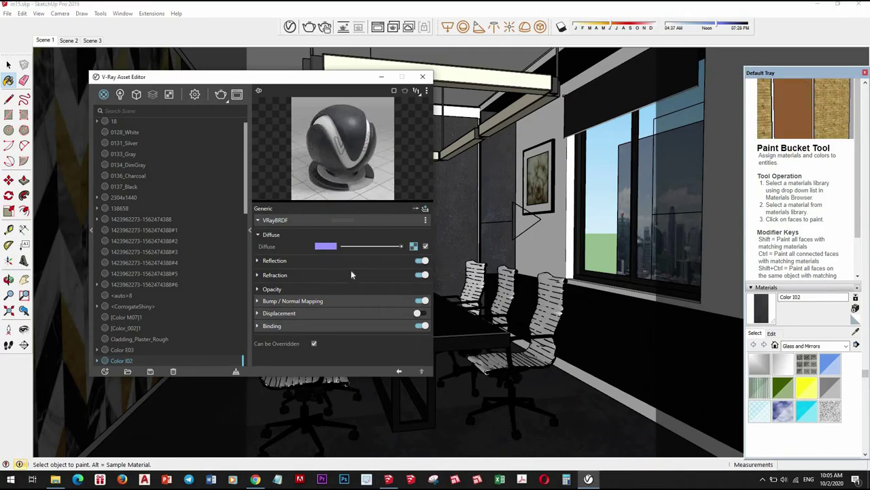
{"action": "left_click", "coordinate": [316, 261]}
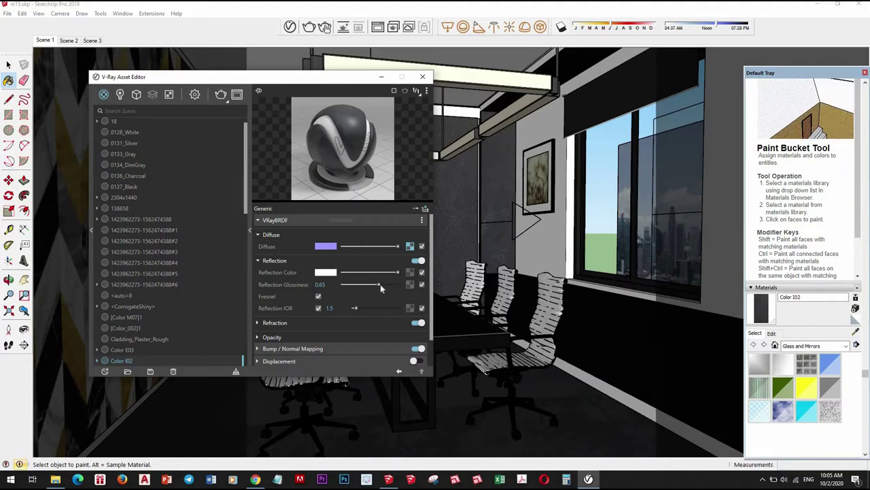
{"action": "left_click_drag", "start_coordinate": [383, 285], "coordinate": [388, 285]}
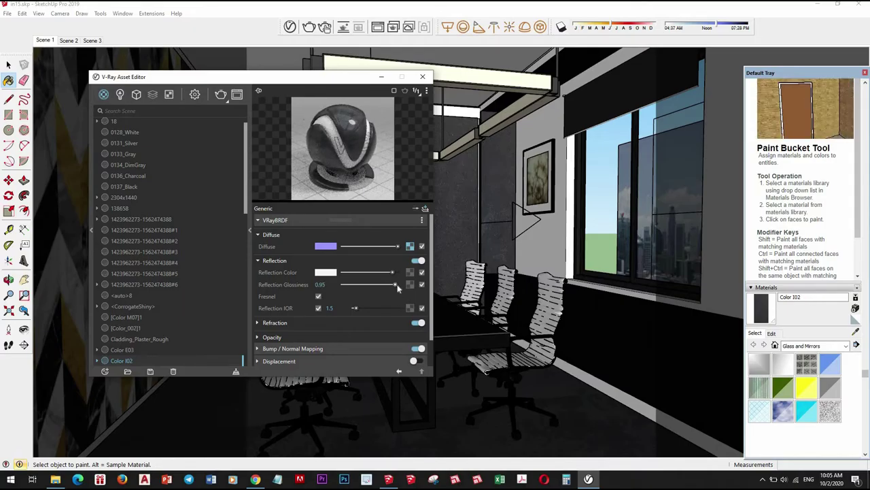
{"action": "left_click_drag", "start_coordinate": [394, 288], "coordinate": [391, 287]}
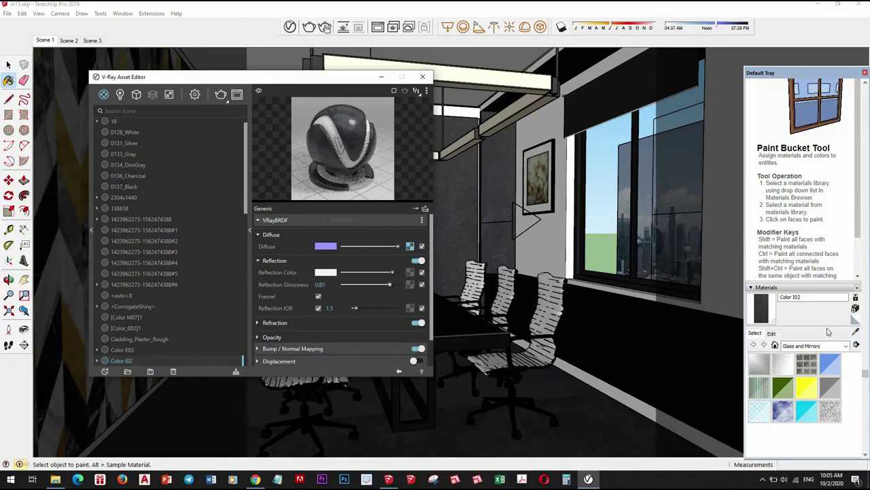
{"action": "left_click", "coordinate": [856, 332]}
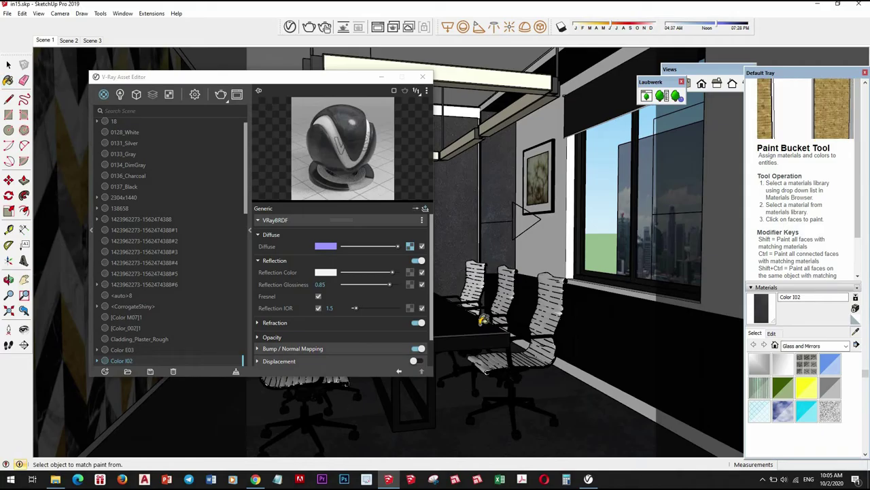
- Sample glass Color I06 and expand its Reflection (IOR 1.8) and Refraction (IOR 1.53) settings
{"action": "left_click", "coordinate": [482, 321]}
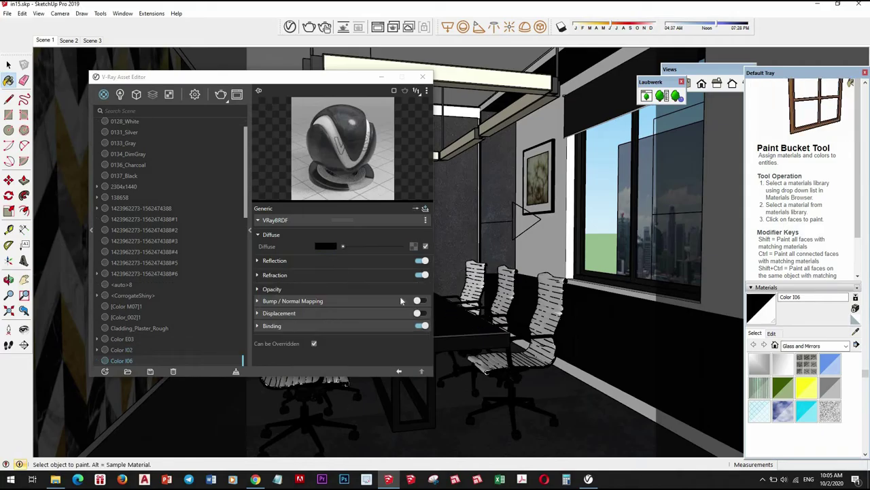
{"action": "left_click", "coordinate": [326, 261]}
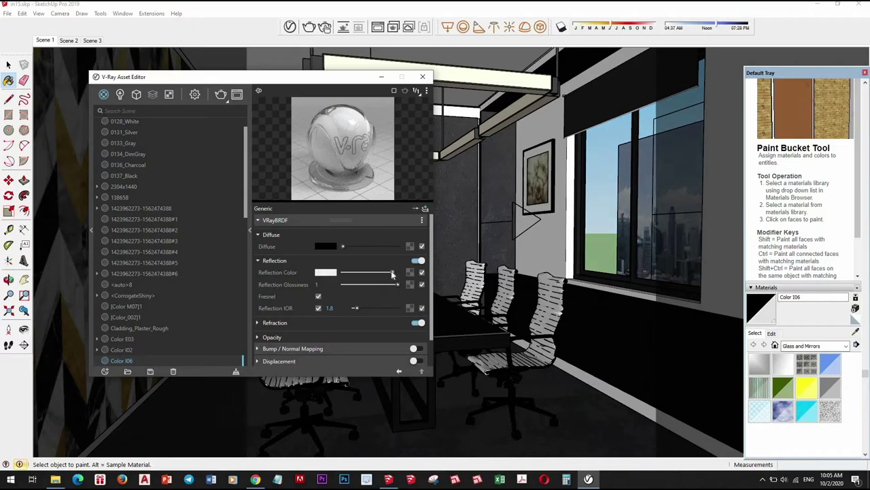
{"action": "left_click", "coordinate": [304, 323]}
{"action": "scroll", "coordinate": [408, 324], "scroll_direction": "down", "scroll_amount": 1}
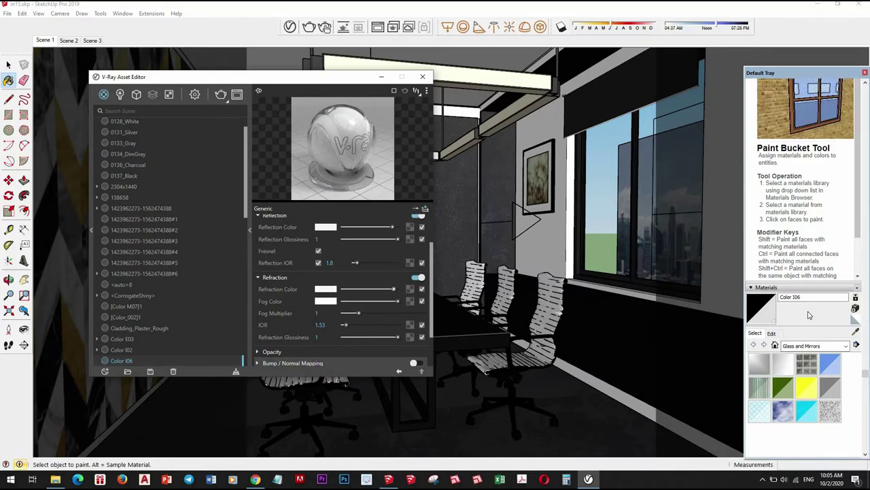
{"action": "left_click", "coordinate": [856, 332]}
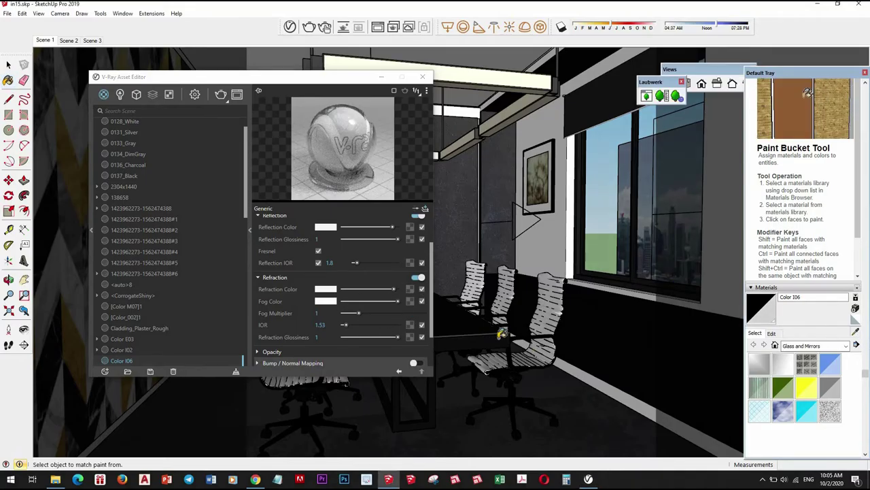
- Sample Cladding_Plaster_Rough from the wall and adjust its reflection glossiness
{"action": "left_click", "coordinate": [501, 335]}
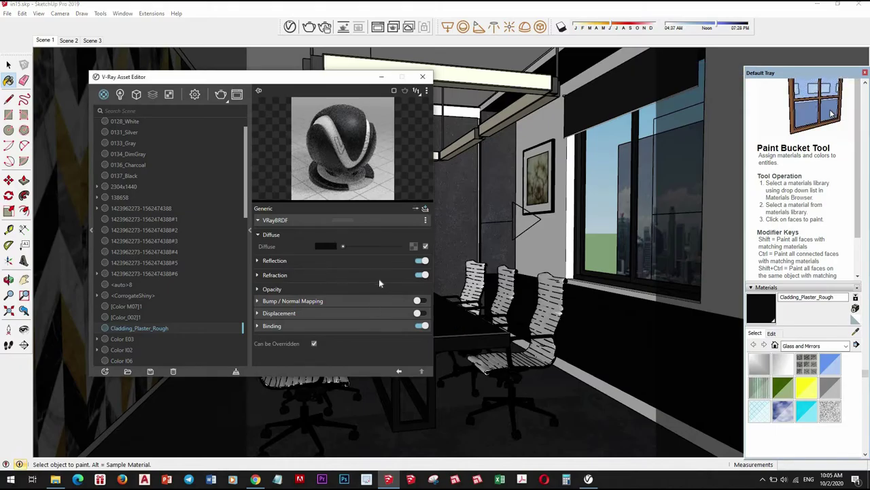
{"action": "left_click", "coordinate": [275, 261]}
{"action": "mouse_move", "coordinate": [394, 284]}
{"action": "left_mouse_down"}
{"action": "mouse_move", "coordinate": [376, 285]}
{"action": "mouse_move", "coordinate": [384, 285]}
{"action": "left_mouse_up"}
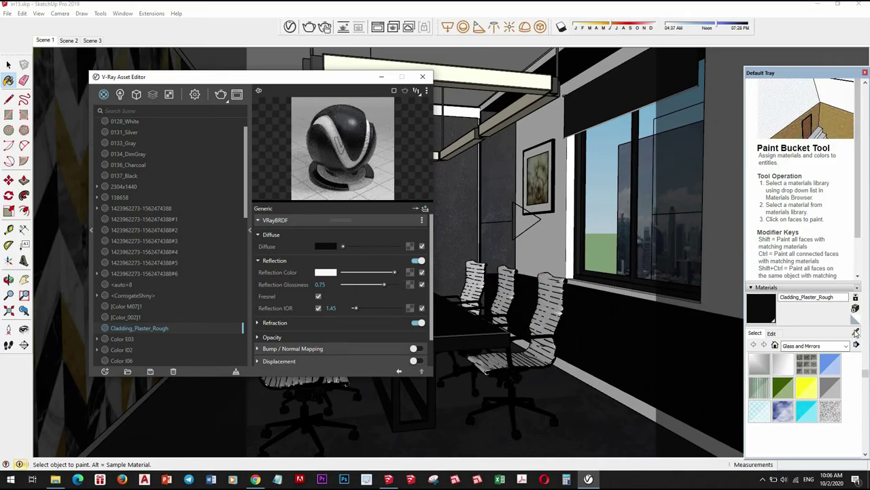
- Sample the leather chair material and raise its reflection glossiness to 0.75
{"action": "left_click", "coordinate": [856, 331]}
{"action": "left_click", "coordinate": [533, 336]}
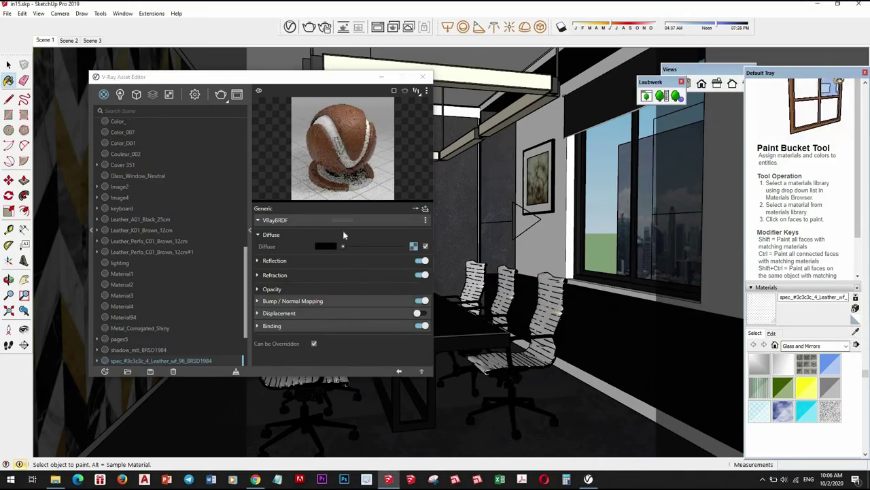
{"action": "left_click", "coordinate": [324, 262]}
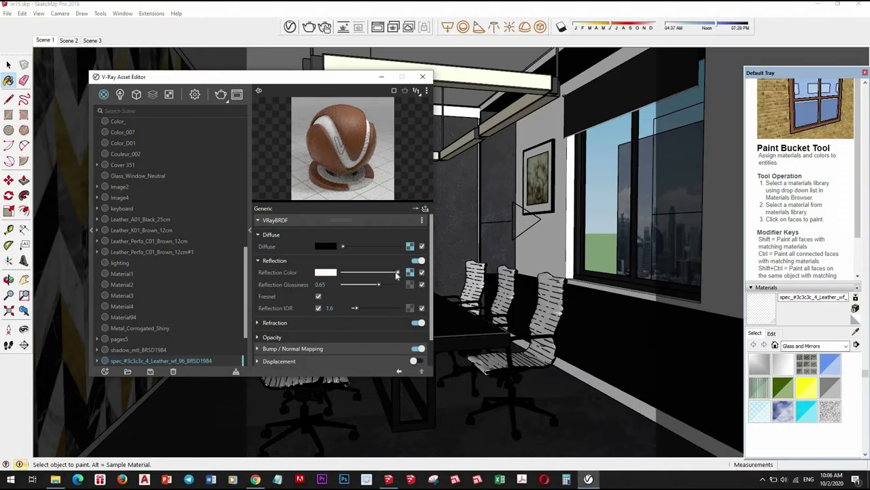
{"action": "left_click_drag", "start_coordinate": [378, 284], "coordinate": [383, 286]}
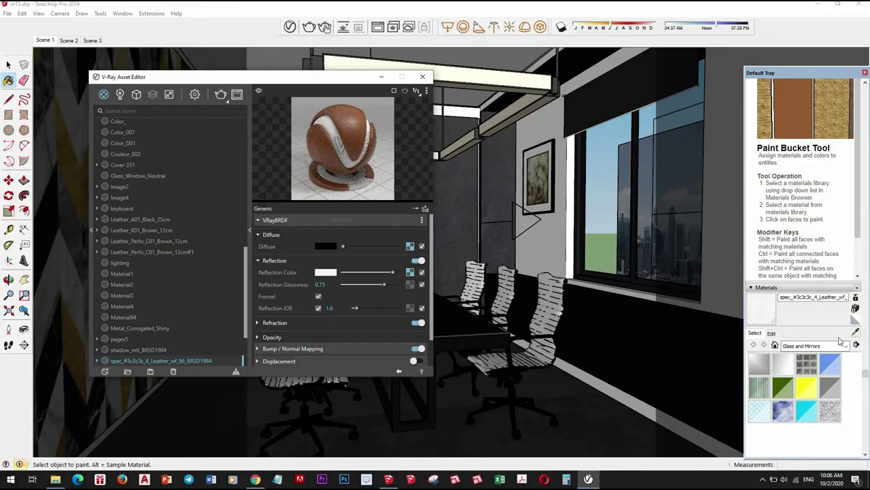
{"action": "mouse_move", "coordinate": [588, 308]}
{"action": "middle_mouse_down"}
{"action": "mouse_move", "coordinate": [535, 310]}
{"action": "mouse_move", "coordinate": [576, 321]}
{"action": "mouse_move", "coordinate": [557, 319]}
{"action": "middle_mouse_up"}
- Give the chrome chair-base material glossiness 0.9 and IOR 50, then load Color I02
{"action": "key", "text": "b"}
{"action": "left_click", "coordinate": [583, 363], "text": "alt"}
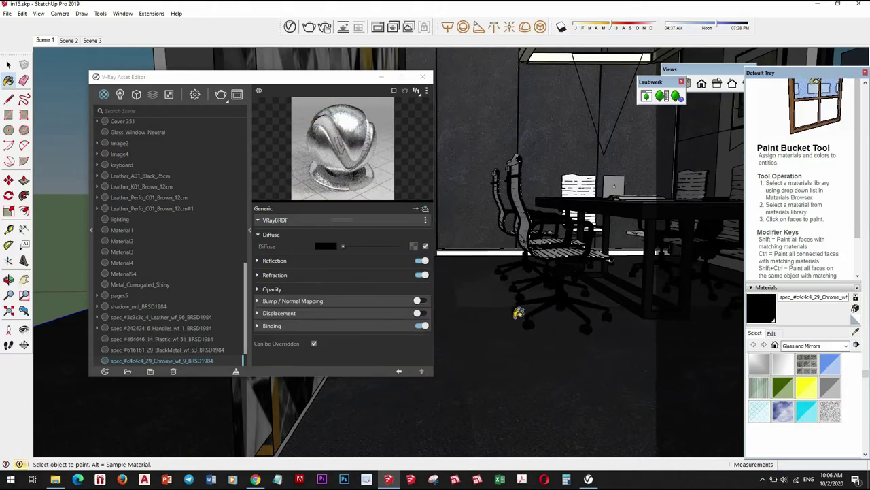
{"action": "left_click", "coordinate": [306, 262]}
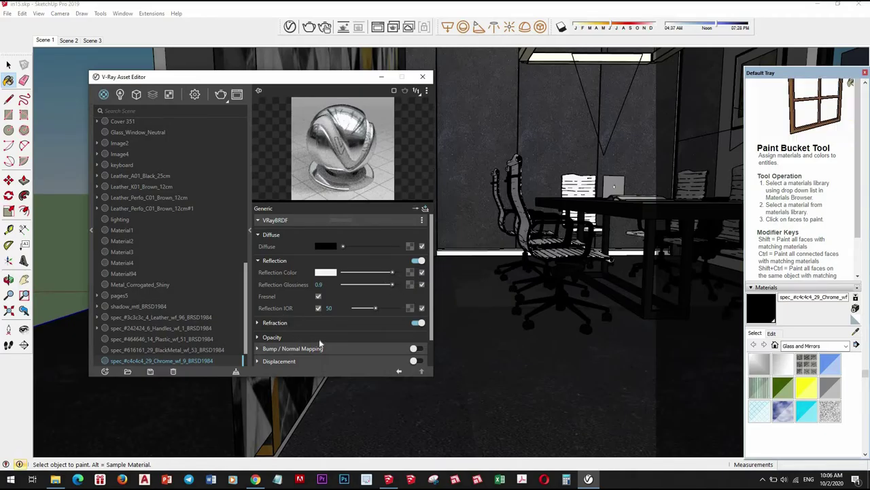
{"action": "left_click", "coordinate": [856, 332]}
{"action": "left_click", "coordinate": [550, 150]}
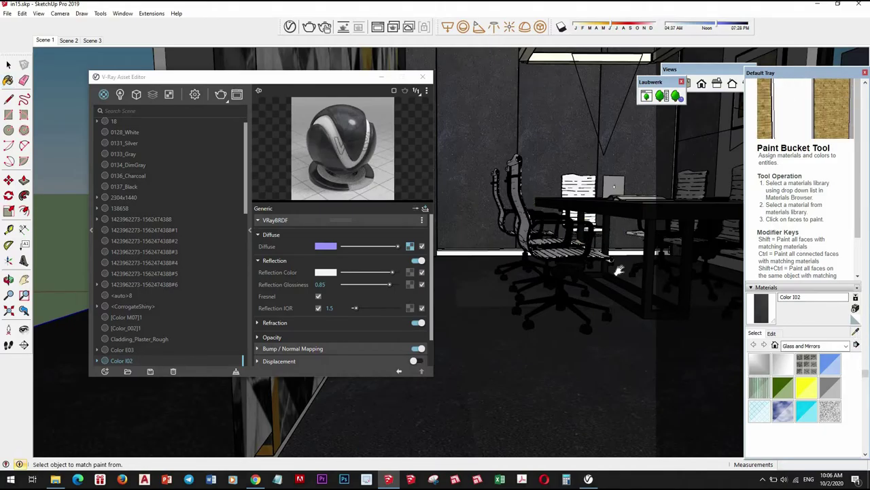
- Sample the chevron wall's Color E03 and lower its reflection glossiness to 0.9
{"action": "mouse_move", "coordinate": [680, 328]}
{"action": "middle_mouse_down"}
{"action": "mouse_move", "coordinate": [638, 346]}
{"action": "mouse_move", "coordinate": [556, 318]}
{"action": "mouse_move", "coordinate": [578, 315]}
{"action": "mouse_move", "coordinate": [503, 307]}
{"action": "middle_mouse_up"}
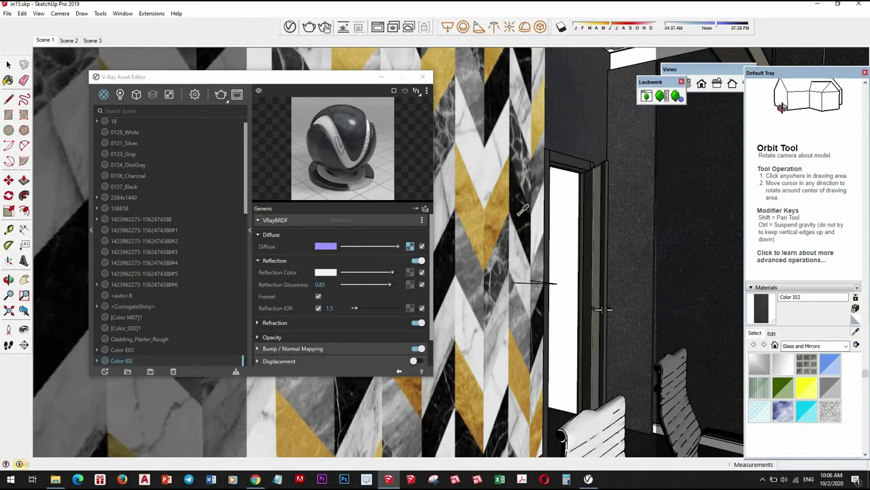
{"action": "left_click", "coordinate": [496, 307], "text": "alt"}
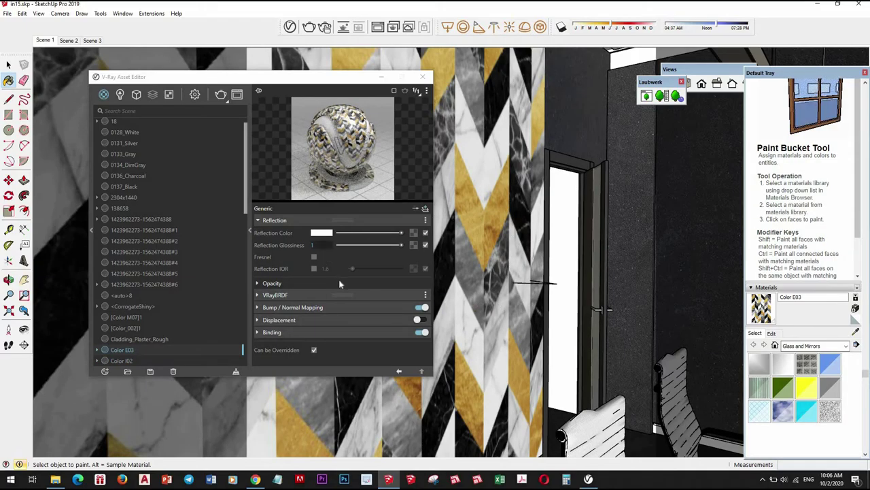
{"action": "left_click", "coordinate": [399, 235]}
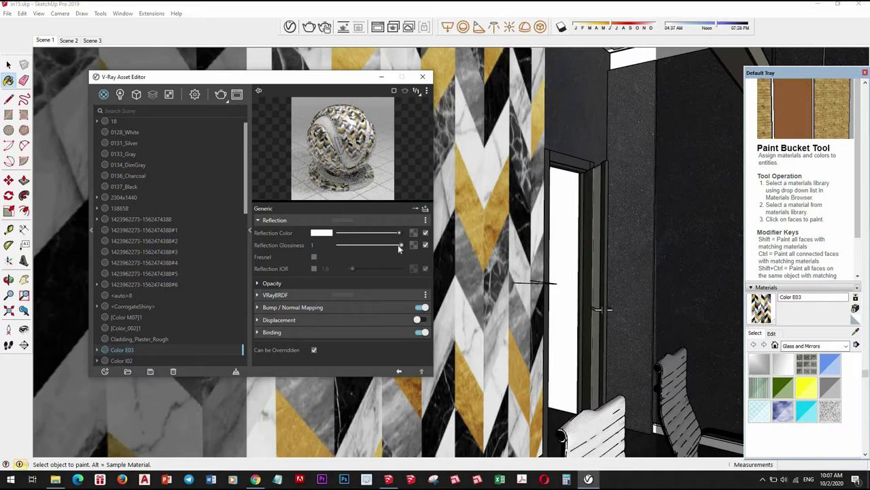
{"action": "left_click_drag", "start_coordinate": [397, 247], "coordinate": [394, 246]}
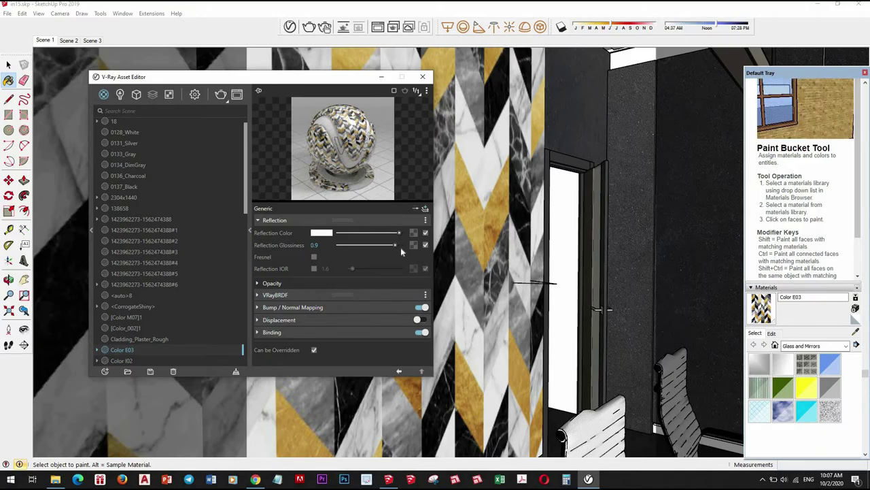
- Add a Diffuse layer with a pasted texture, then clear and remove it, and close the editor
{"action": "left_click", "coordinate": [425, 209]}
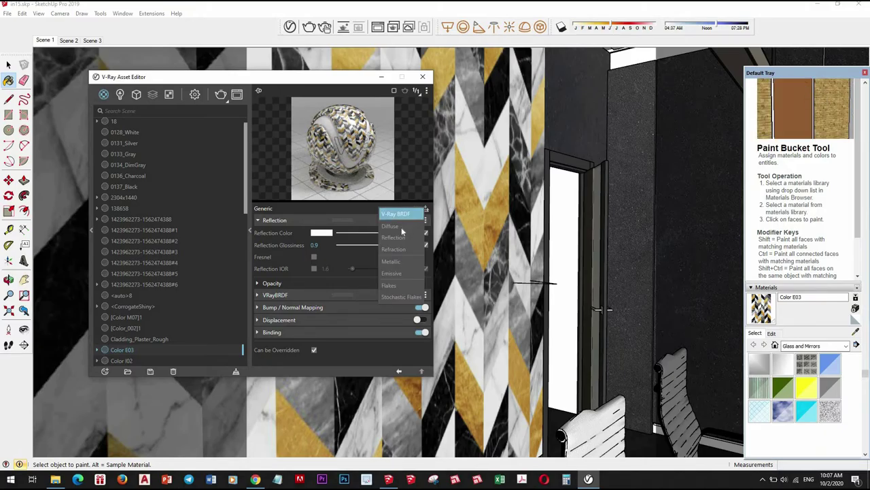
{"action": "left_click", "coordinate": [411, 238]}
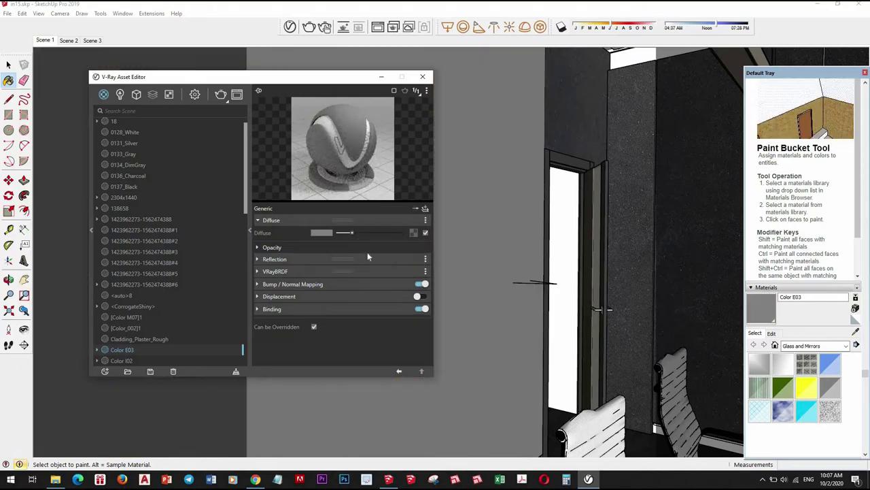
{"action": "left_click", "coordinate": [401, 284]}
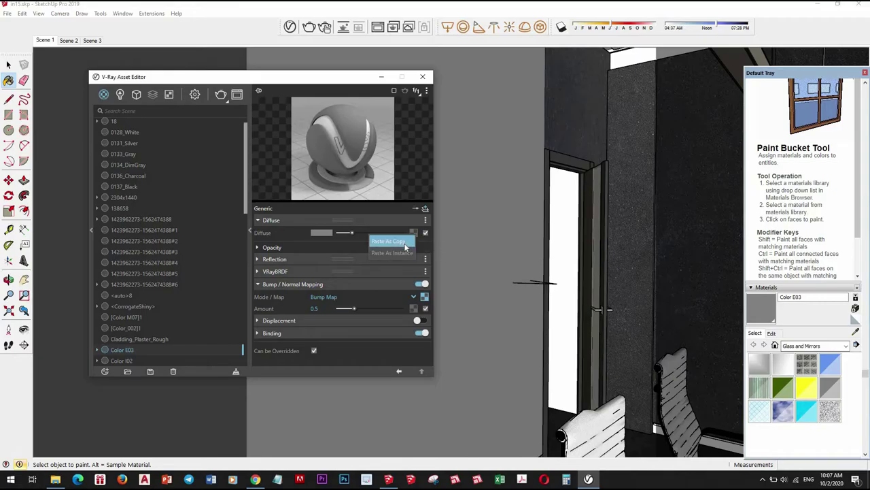
{"action": "left_click", "coordinate": [406, 243]}
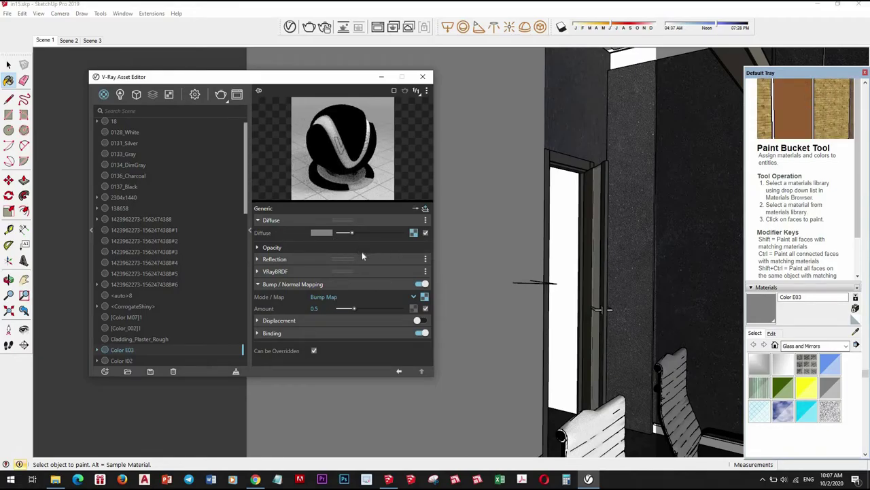
{"action": "right_click", "coordinate": [414, 233]}
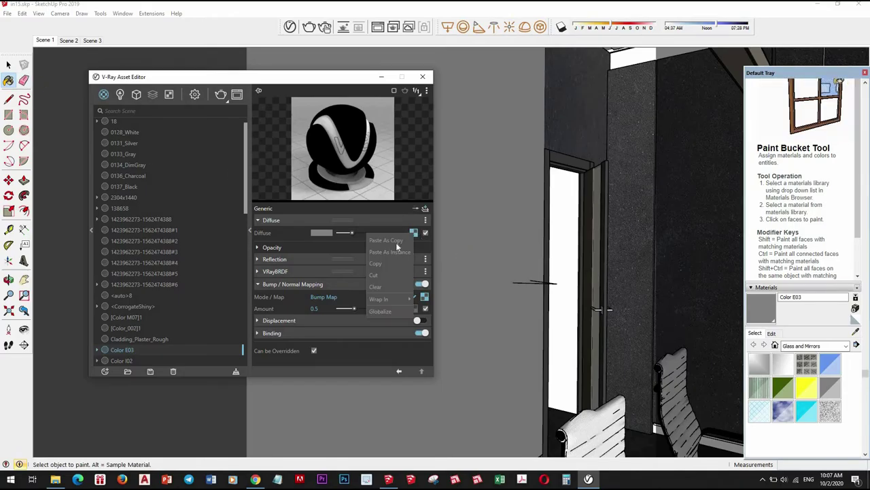
{"action": "left_click", "coordinate": [375, 286]}
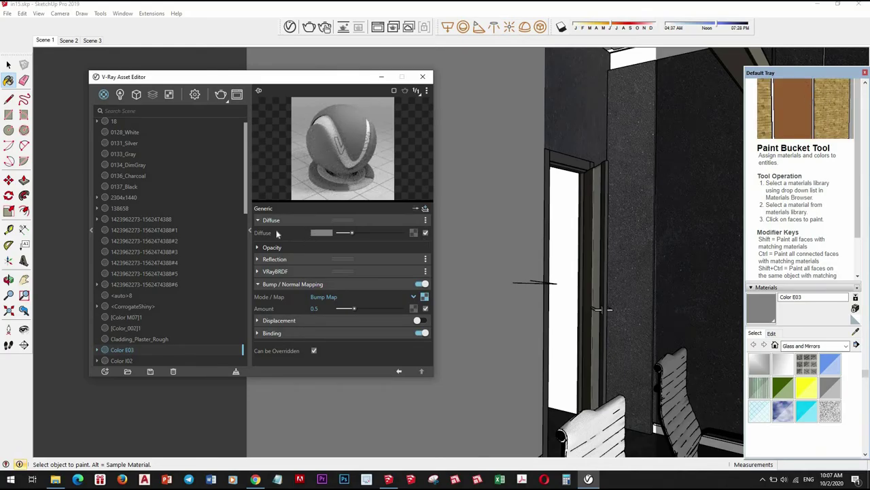
{"action": "left_click", "coordinate": [424, 231]}
{"action": "left_click", "coordinate": [366, 245]}
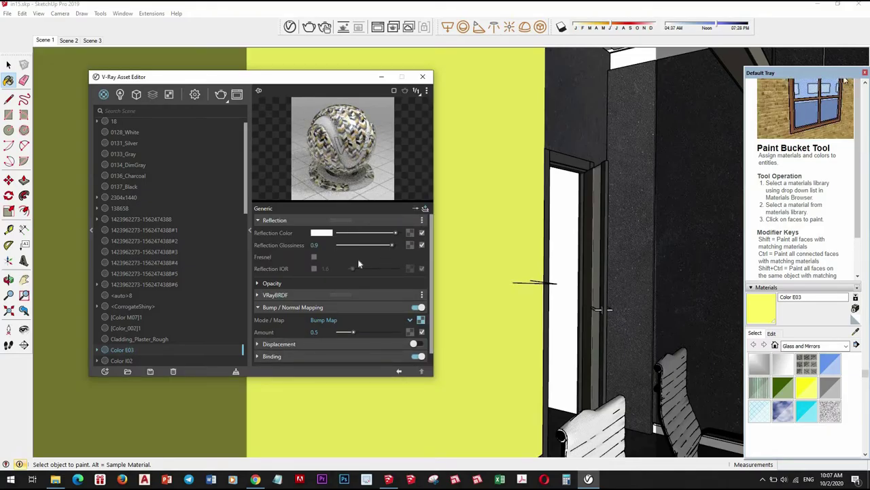
{"action": "left_click", "coordinate": [422, 76]}
- Orbit and zoom in on the doorway beside the chevron marble wall, with Paint Bucket active
{"action": "left_click", "coordinate": [8, 65]}
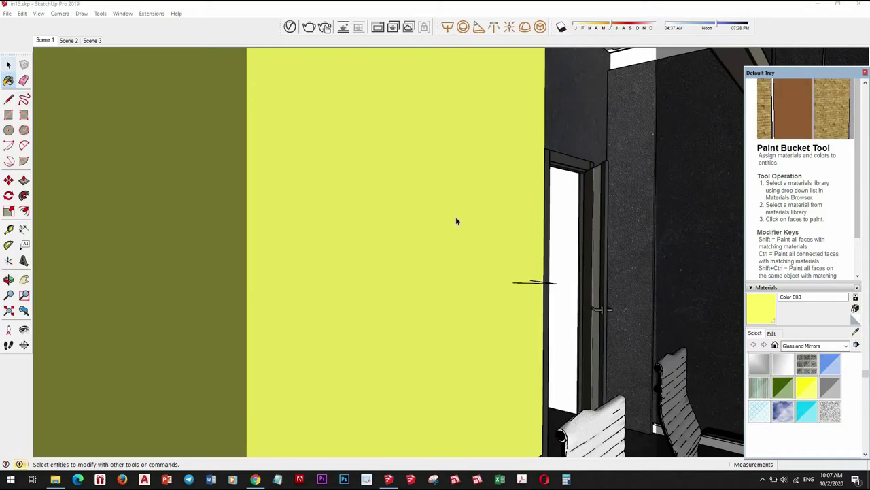
{"action": "mouse_move", "coordinate": [486, 274]}
{"action": "middle_mouse_down"}
{"action": "mouse_move", "coordinate": [519, 286]}
{"action": "mouse_move", "coordinate": [469, 281]}
{"action": "mouse_move", "coordinate": [488, 293]}
{"action": "middle_mouse_up"}
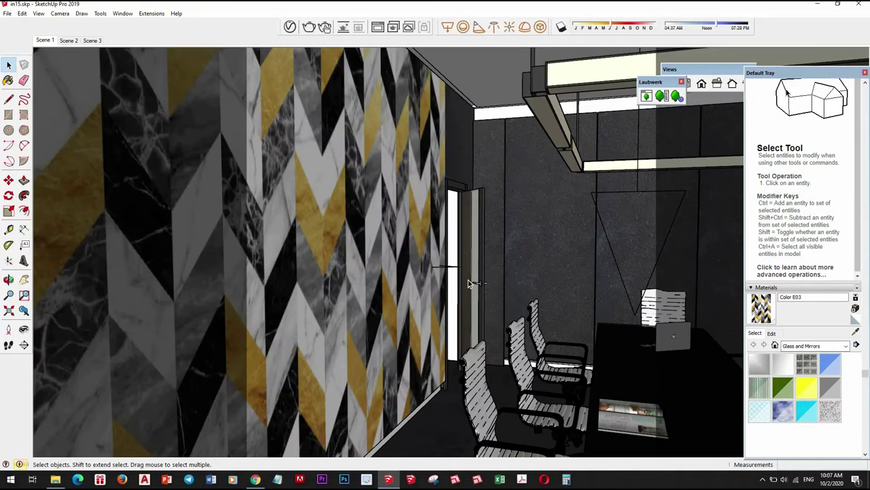
{"action": "mouse_move", "coordinate": [472, 284]}
{"action": "middle_mouse_down"}
{"action": "mouse_move", "coordinate": [456, 291]}
{"action": "mouse_move", "coordinate": [395, 272]}
{"action": "mouse_move", "coordinate": [367, 289]}
{"action": "mouse_move", "coordinate": [377, 299]}
{"action": "mouse_move", "coordinate": [313, 291]}
{"action": "mouse_move", "coordinate": [353, 268]}
{"action": "mouse_move", "coordinate": [336, 295]}
{"action": "middle_mouse_up"}
{"action": "scroll", "coordinate": [362, 293], "scroll_direction": "up", "scroll_amount": 3}
{"action": "scroll", "coordinate": [363, 292], "scroll_direction": "up", "scroll_amount": 3}
{"action": "scroll", "coordinate": [347, 287], "scroll_direction": "up", "scroll_amount": 3}
{"action": "key", "text": "b"}
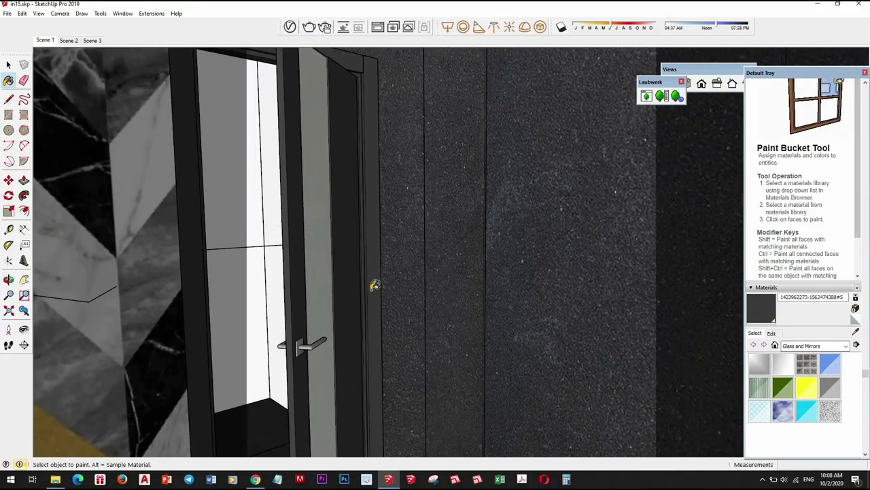
- Lower the #5 dark stone material's reflection glossiness to 0.75
{"action": "left_click", "coordinate": [290, 26]}
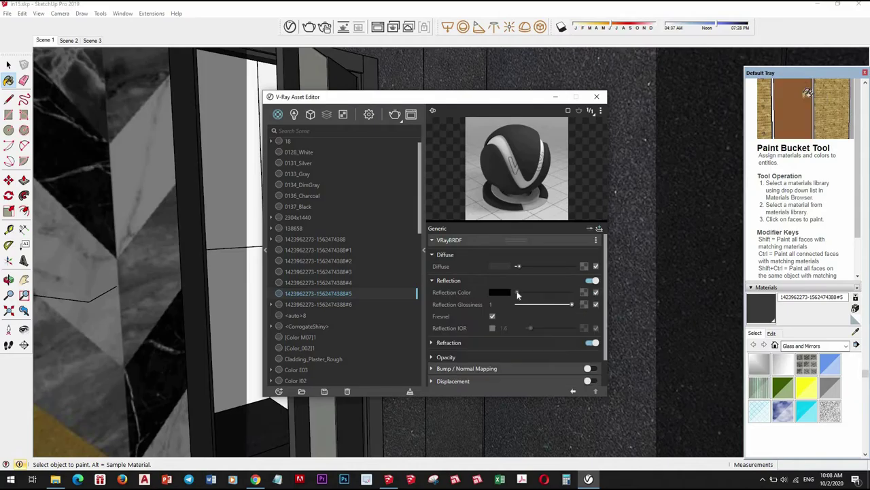
{"action": "left_click_drag", "start_coordinate": [571, 304], "coordinate": [569, 304]}
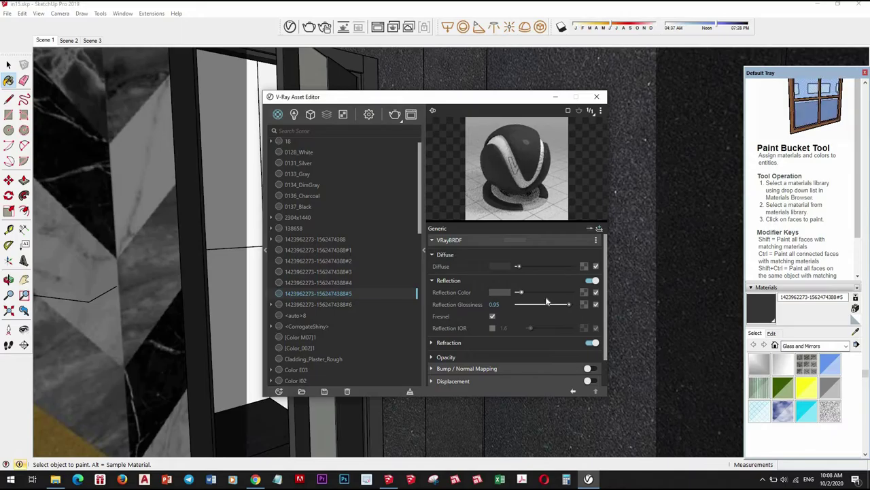
{"action": "left_click_drag", "start_coordinate": [566, 305], "coordinate": [556, 306]}
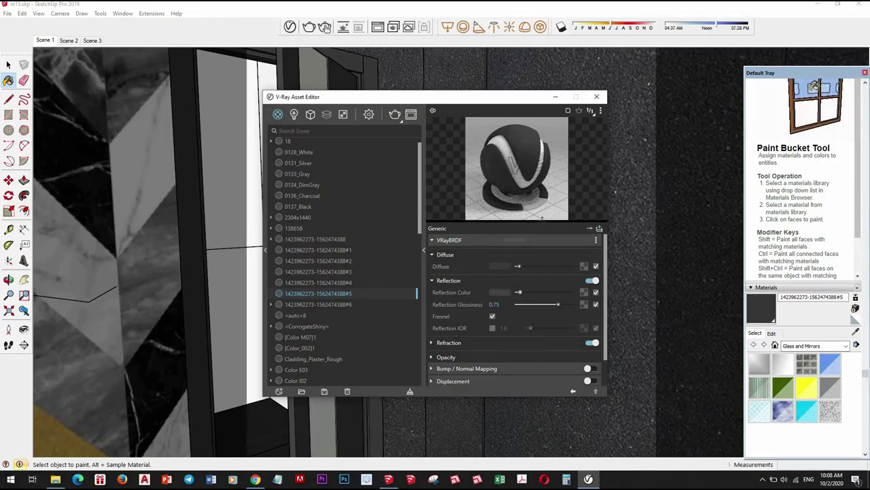
- Lower the #6 stone material's reflection glossiness from 1 to 0.9, then zoom back out
{"action": "left_click_drag", "start_coordinate": [508, 99], "coordinate": [306, 138]}
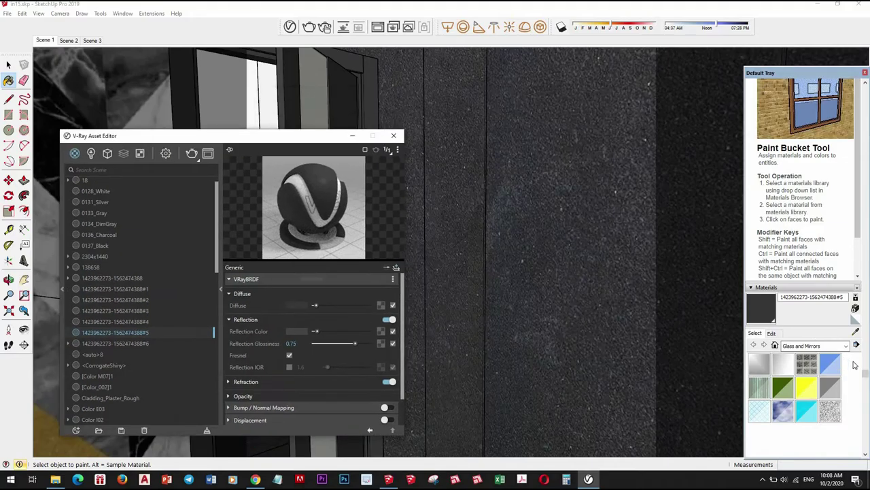
{"action": "left_click", "coordinate": [360, 89], "text": "alt"}
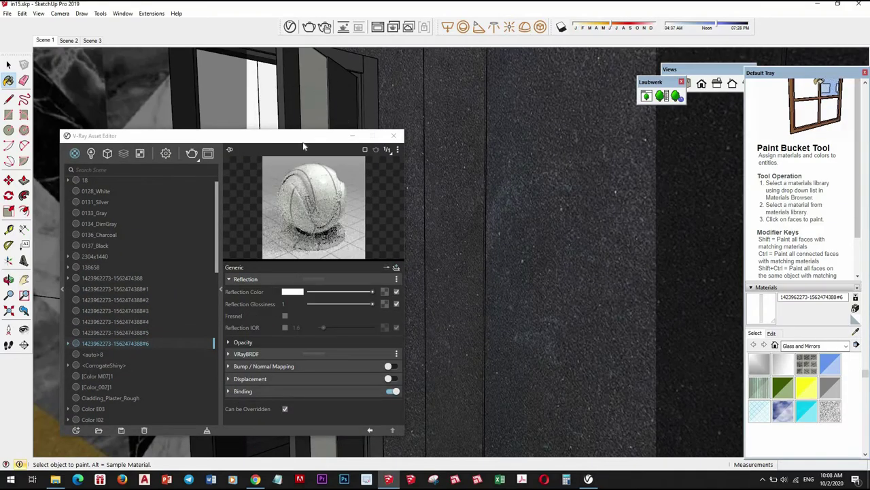
{"action": "left_click_drag", "start_coordinate": [309, 135], "coordinate": [365, 79]}
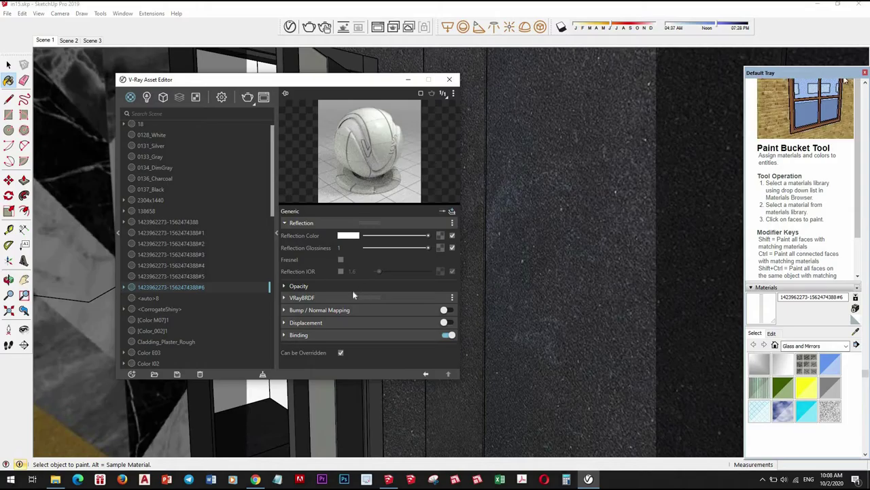
{"action": "left_click_drag", "start_coordinate": [425, 249], "coordinate": [421, 248]}
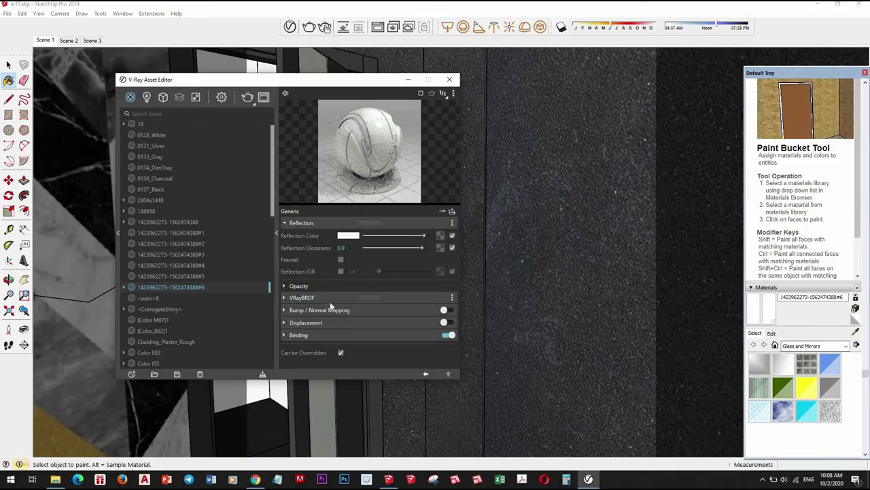
{"action": "left_click", "coordinate": [527, 268]}
{"action": "scroll", "coordinate": [527, 268], "scroll_direction": "down", "scroll_amount": 5}
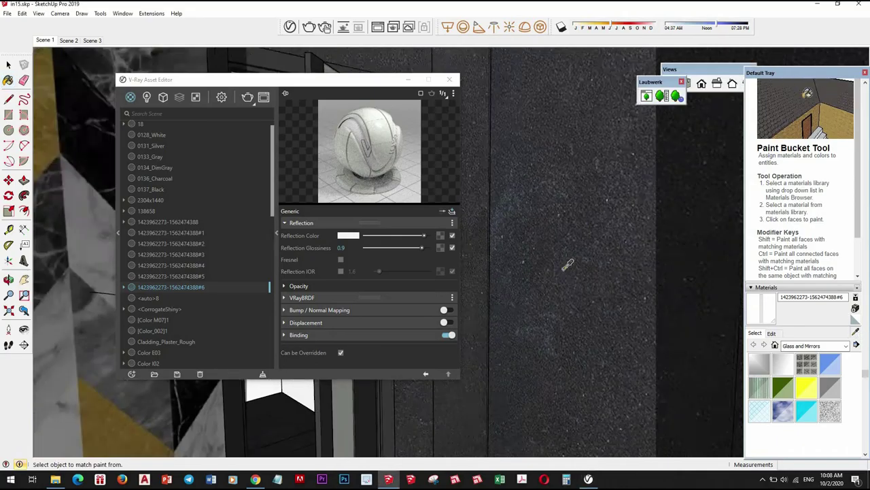
{"action": "scroll", "coordinate": [527, 269], "scroll_direction": "down", "scroll_amount": 3}
{"action": "middle_click_drag", "start_coordinate": [527, 268], "coordinate": [583, 153]}
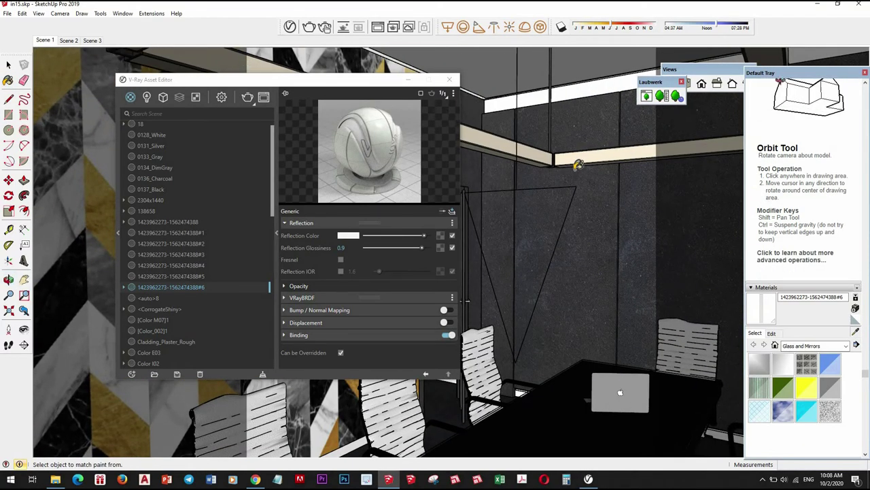
- Sample the light-strip 'lighting' material and set its emissive intensity to 3
{"action": "left_click", "coordinate": [580, 159], "text": "alt"}
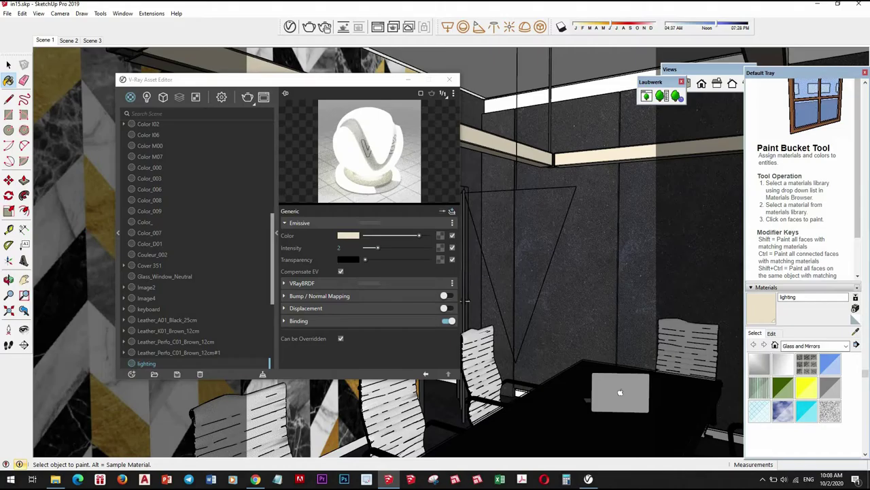
{"action": "double_click", "coordinate": [346, 248]}
{"action": "type", "text": "3"}
{"action": "key", "text": "Return"}
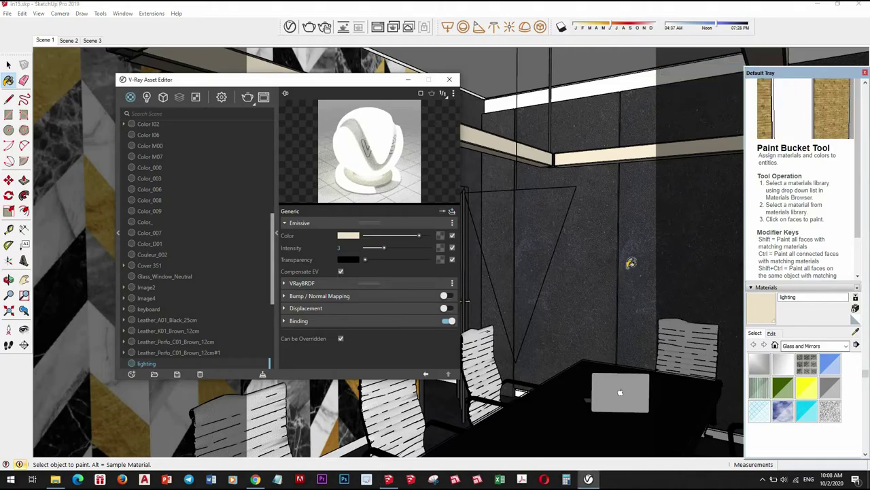
{"action": "left_click", "coordinate": [856, 333]}
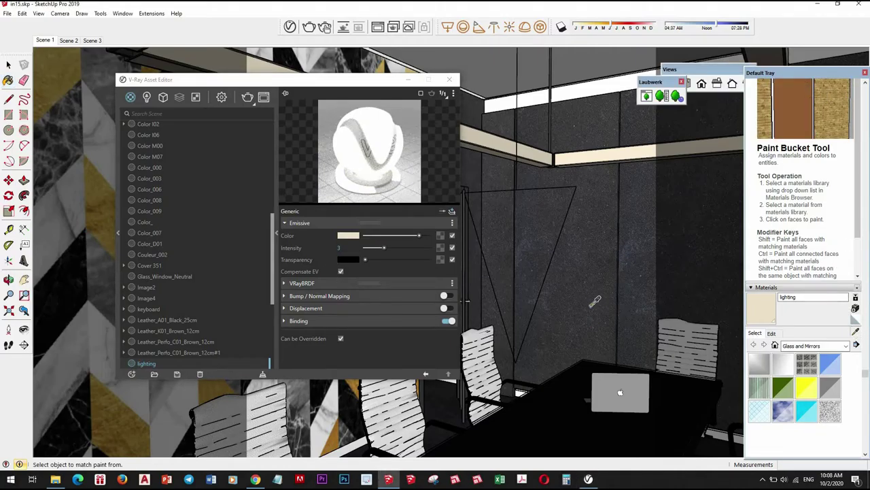
{"action": "mouse_move", "coordinate": [601, 299]}
{"action": "middle_mouse_down"}
{"action": "mouse_move", "coordinate": [588, 318]}
{"action": "mouse_move", "coordinate": [560, 275]}
{"action": "mouse_move", "coordinate": [626, 278]}
{"action": "mouse_move", "coordinate": [627, 287]}
{"action": "mouse_move", "coordinate": [585, 299]}
{"action": "mouse_move", "coordinate": [571, 286]}
{"action": "middle_mouse_up"}
- Sample the window glass Color I06 and adjust its refraction, keeping refraction IOR 1.53 and glossiness 1
{"action": "left_click", "coordinate": [529, 284]}
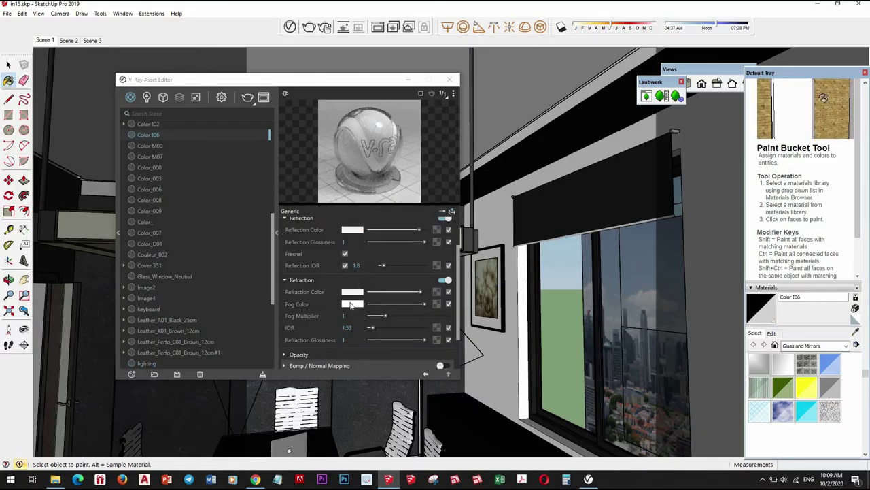
{"action": "scroll", "coordinate": [406, 269], "scroll_direction": "down", "scroll_amount": 1}
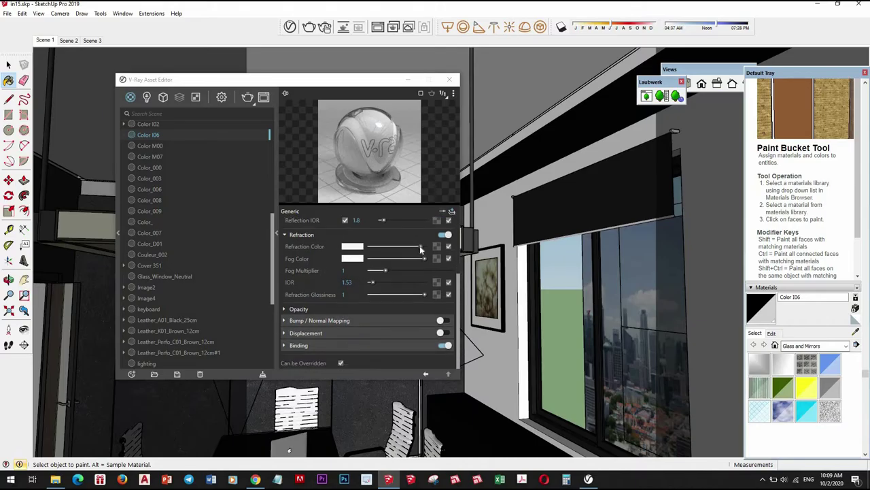
{"action": "left_click", "coordinate": [419, 251]}
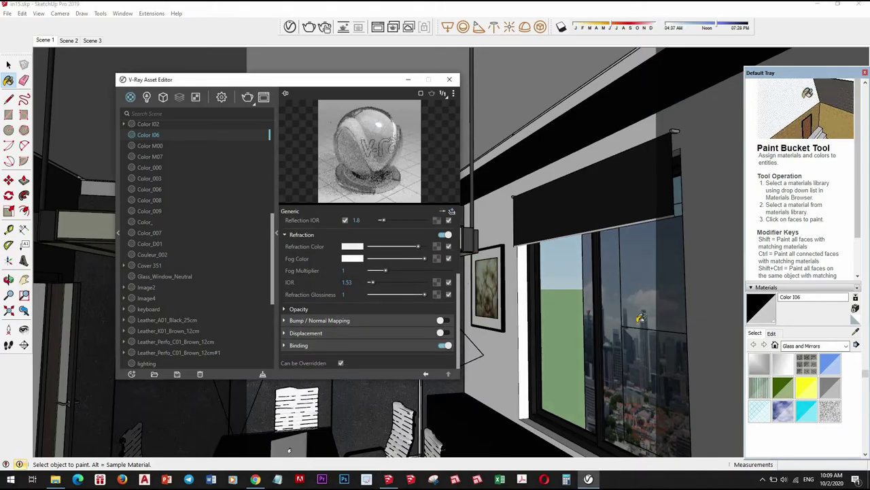
{"action": "key", "text": "alt"}
{"action": "mouse_move", "coordinate": [577, 357]}
{"action": "middle_mouse_down"}
{"action": "mouse_move", "coordinate": [576, 255]}
{"action": "mouse_move", "coordinate": [557, 139]}
{"action": "middle_mouse_up"}
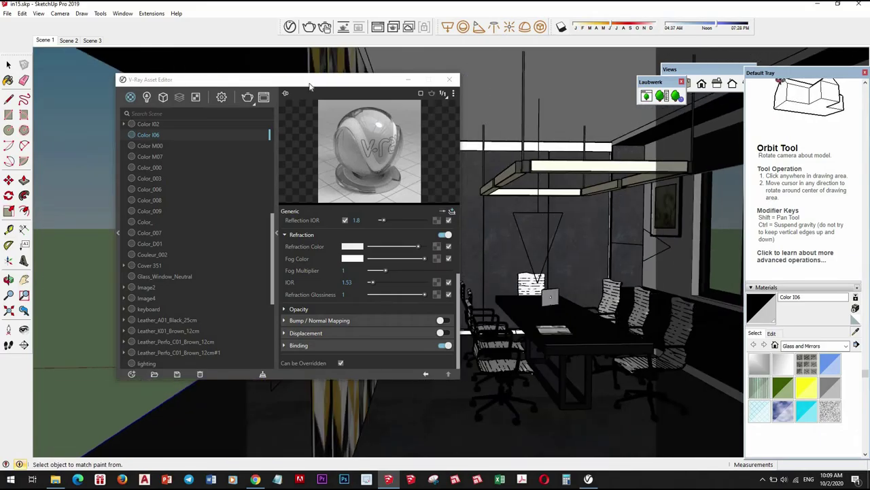
{"action": "key", "text": "space"}
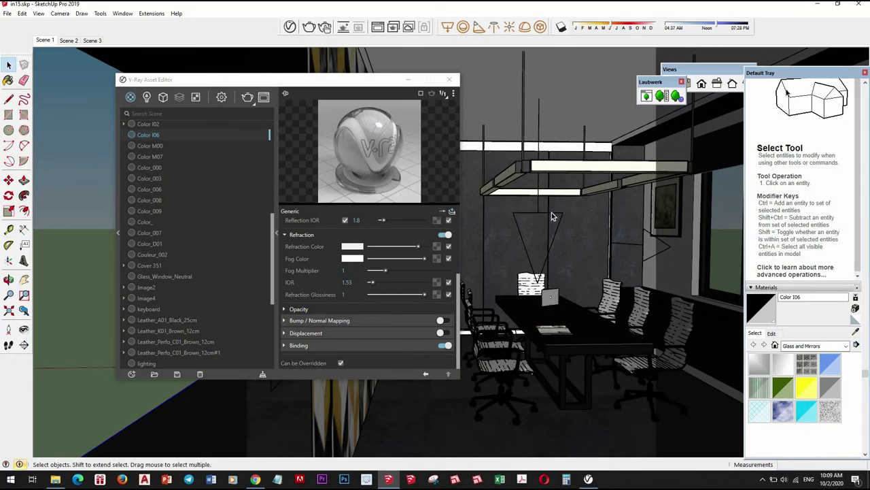
- Select V-Ray Rectangle Light#1 in the model and show the scene's lights list
{"action": "left_click", "coordinate": [559, 215]}
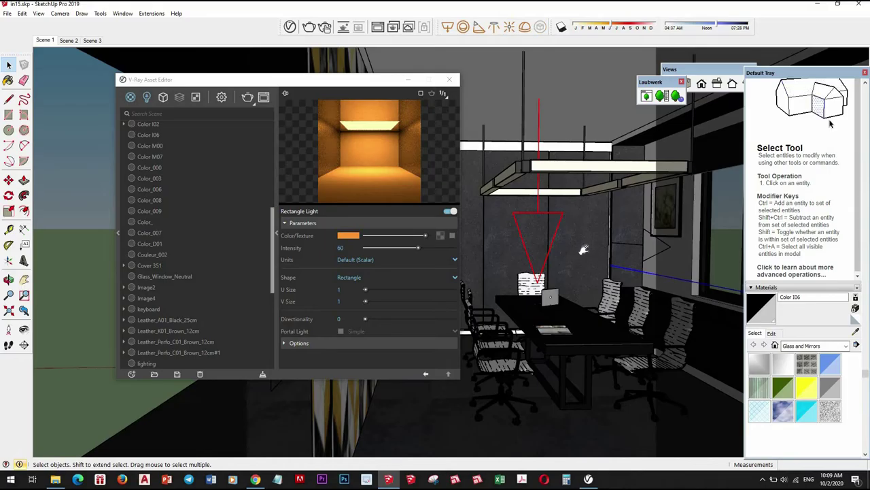
{"action": "middle_click", "coordinate": [517, 265]}
{"action": "middle_click_drag", "start_coordinate": [517, 265], "coordinate": [559, 264]}
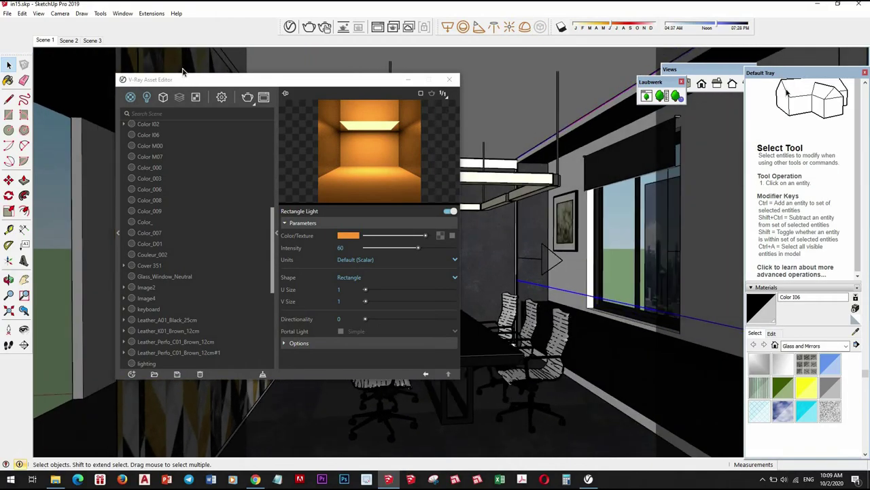
{"action": "left_click", "coordinate": [148, 97]}
{"action": "left_click_drag", "start_coordinate": [314, 82], "coordinate": [345, 76]}
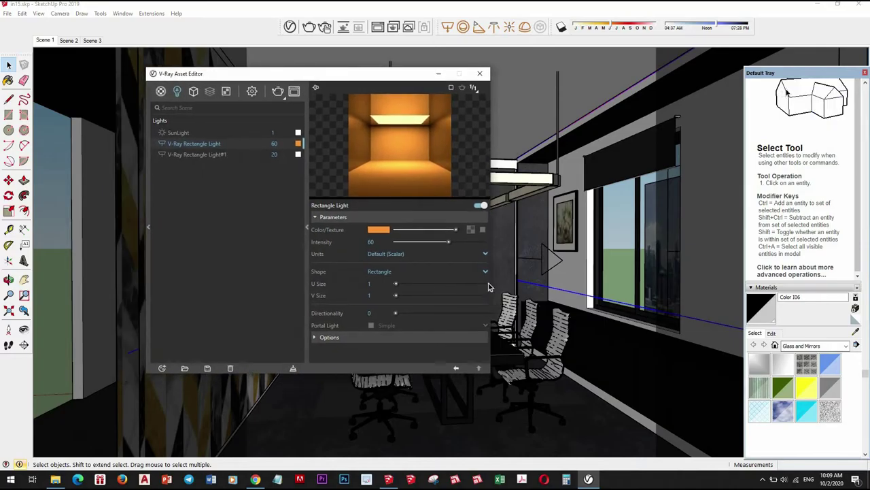
{"action": "scroll", "coordinate": [563, 316], "scroll_direction": "down", "scroll_amount": 5}
{"action": "middle_click_drag", "start_coordinate": [458, 321], "coordinate": [593, 287]}
{"action": "left_click", "coordinate": [593, 287]}
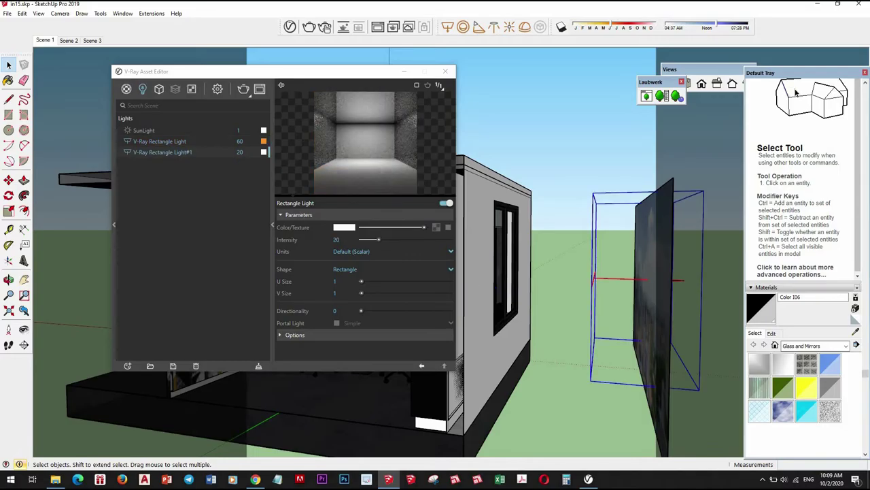
{"action": "mouse_move", "coordinate": [549, 323]}
{"action": "middle_mouse_down"}
{"action": "mouse_move", "coordinate": [507, 303]}
{"action": "mouse_move", "coordinate": [565, 269]}
{"action": "middle_mouse_up"}
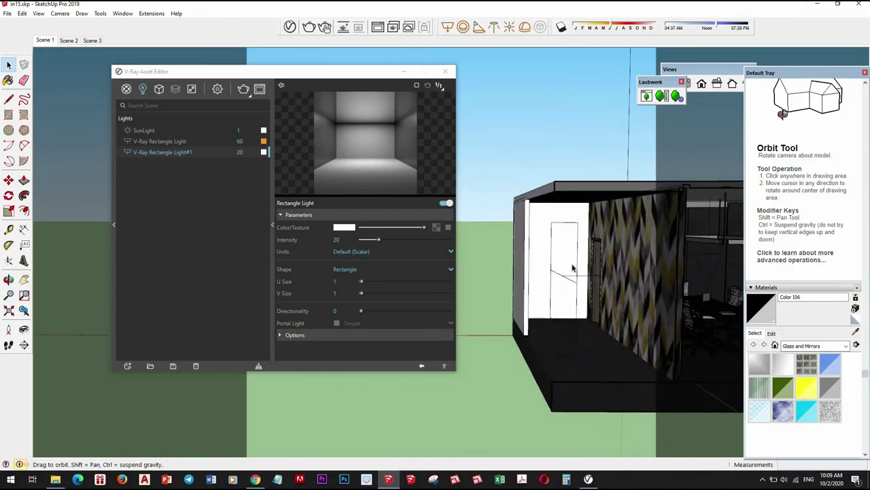
{"action": "left_click", "coordinate": [521, 223]}
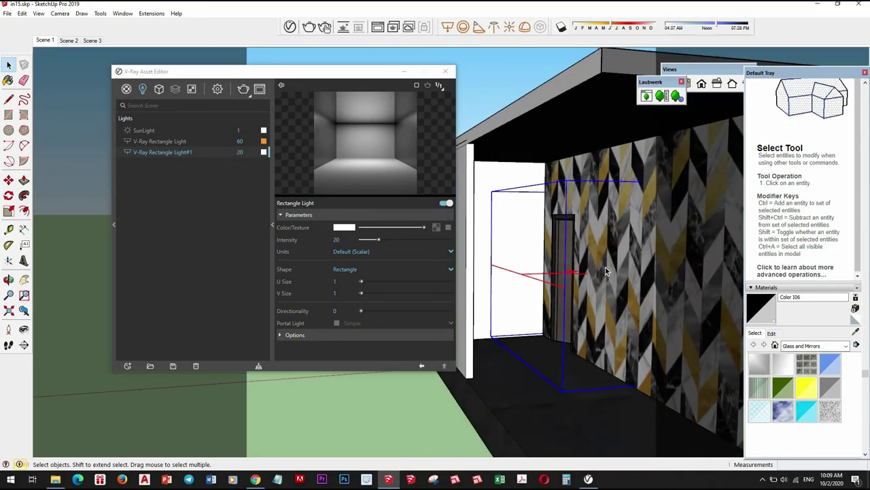
{"action": "scroll", "coordinate": [623, 266], "scroll_direction": "down", "scroll_amount": 3}
{"action": "mouse_move", "coordinate": [623, 266]}
{"action": "middle_mouse_down"}
{"action": "mouse_move", "coordinate": [530, 282]}
{"action": "mouse_move", "coordinate": [611, 224]}
{"action": "middle_mouse_up"}
- Change the rectangle light's Intensity from 20 to 25
{"action": "left_click", "coordinate": [335, 240]}
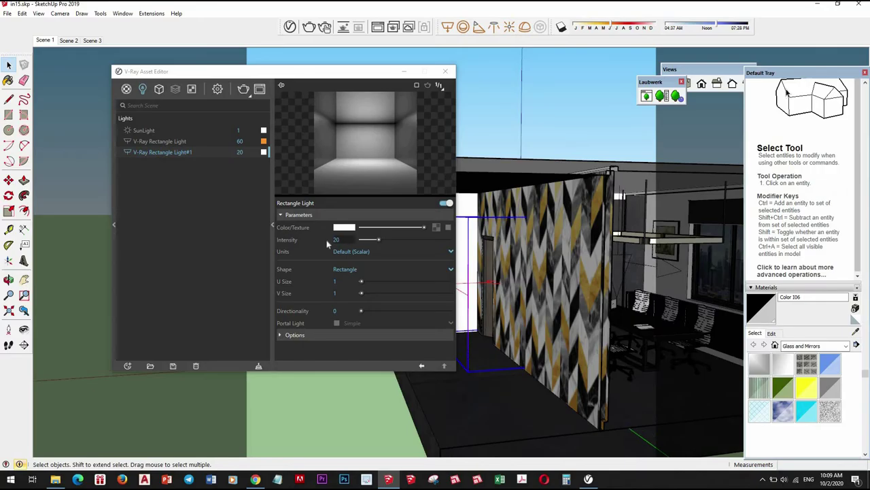
{"action": "type", "text": "25"}
{"action": "key", "text": "Return"}
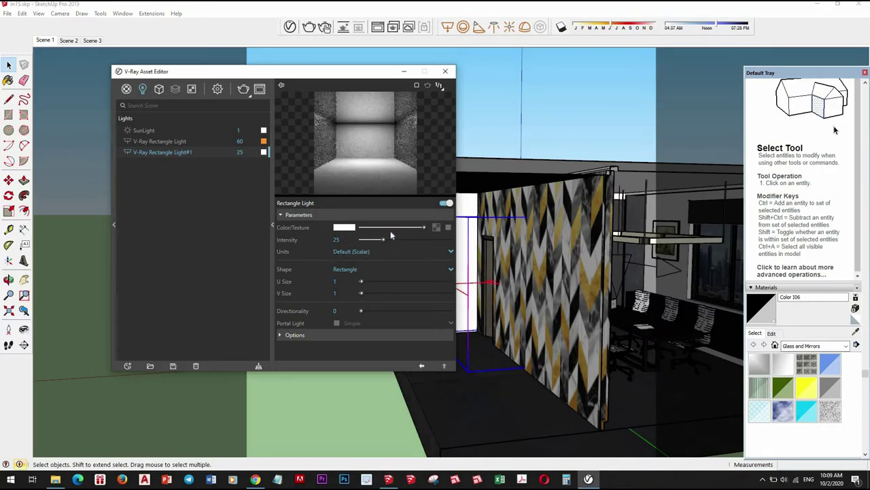
{"action": "mouse_move", "coordinate": [651, 270]}
{"action": "middle_mouse_down"}
{"action": "mouse_move", "coordinate": [588, 303]}
{"action": "mouse_move", "coordinate": [469, 334]}
{"action": "middle_mouse_up"}
{"action": "scroll", "coordinate": [588, 300], "scroll_direction": "down", "scroll_amount": 3}
{"action": "scroll", "coordinate": [544, 306], "scroll_direction": "up", "scroll_amount": 5}
{"action": "scroll", "coordinate": [544, 306], "scroll_direction": "up", "scroll_amount": 3}
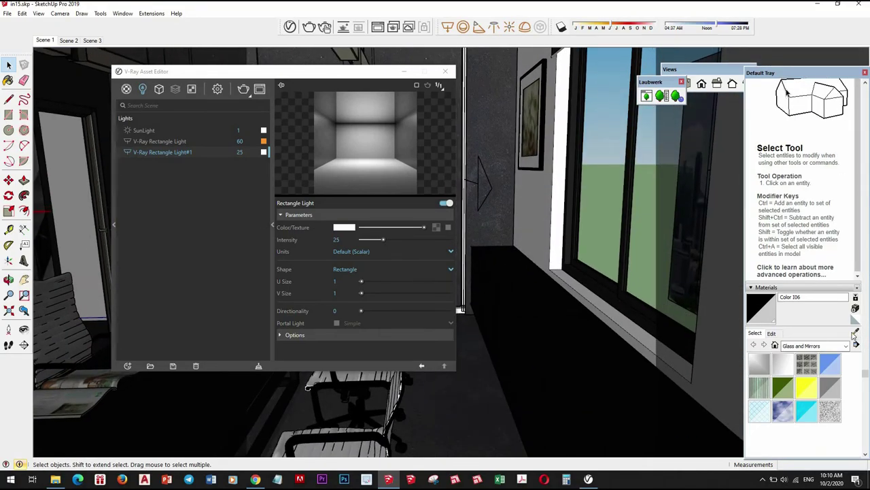
- Sample the black material Material94 and orbit toward the window and chairs
{"action": "left_click", "coordinate": [855, 332]}
{"action": "left_click", "coordinate": [537, 306]}
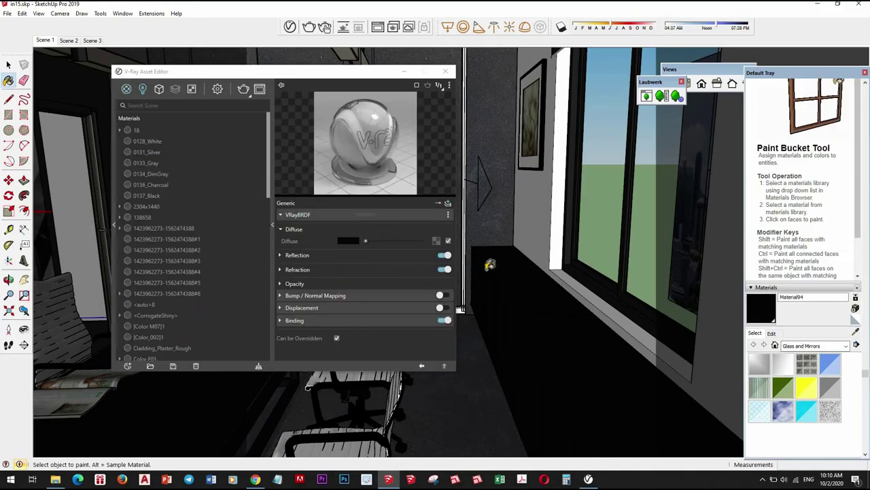
{"action": "left_click", "coordinate": [855, 333]}
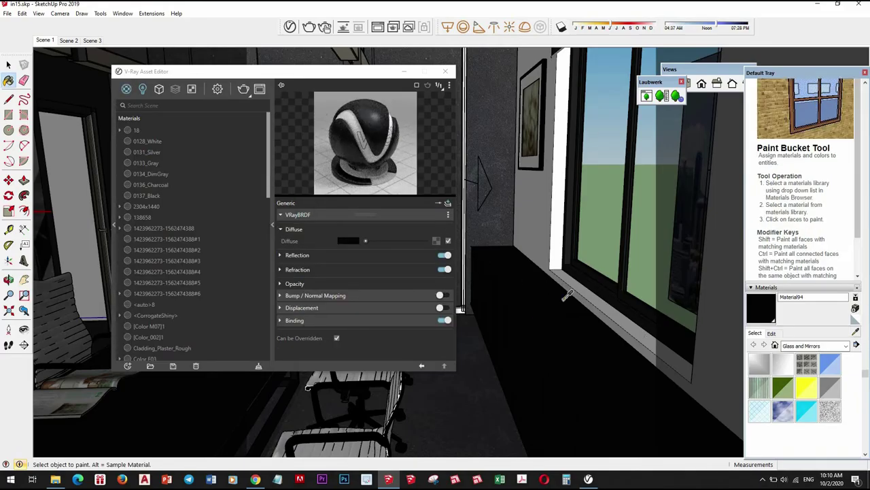
{"action": "scroll", "coordinate": [608, 296], "scroll_direction": "down", "scroll_amount": 2}
{"action": "scroll", "coordinate": [607, 296], "scroll_direction": "down", "scroll_amount": 3}
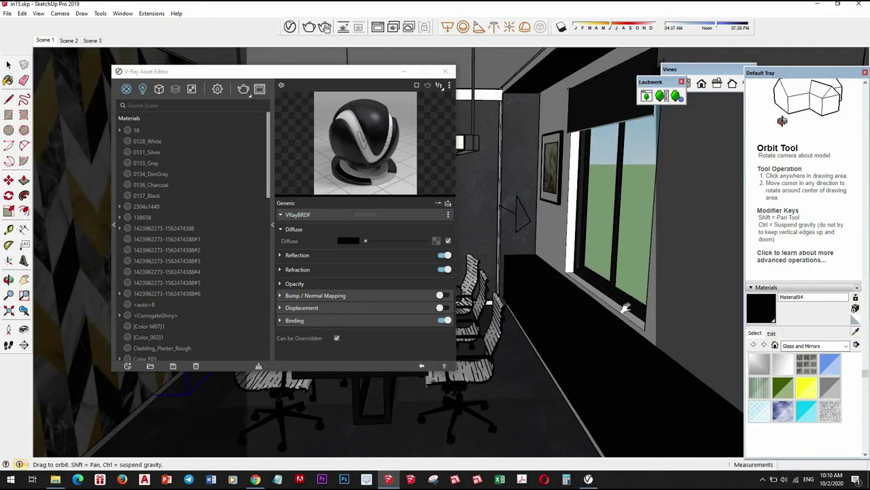
{"action": "mouse_move", "coordinate": [607, 296]}
{"action": "middle_mouse_down"}
{"action": "mouse_move", "coordinate": [574, 215]}
{"action": "mouse_move", "coordinate": [585, 218]}
{"action": "mouse_move", "coordinate": [531, 177]}
{"action": "middle_mouse_up"}
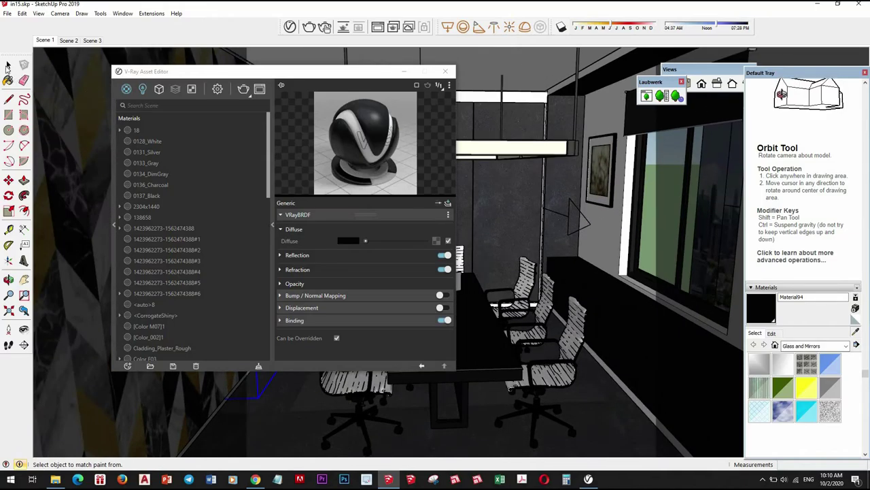
{"action": "key", "text": "space"}
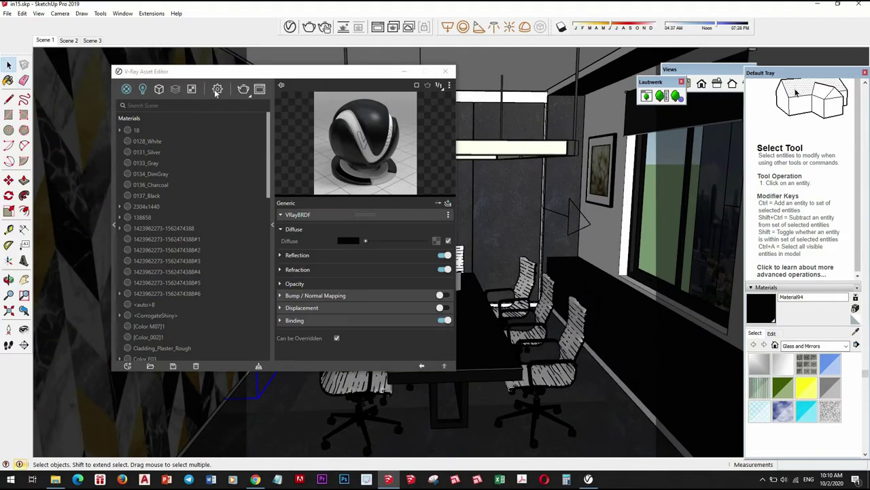
- In V-Ray Render Settings, turn Interactive rendering on and Denoise off
{"action": "left_click", "coordinate": [217, 90]}
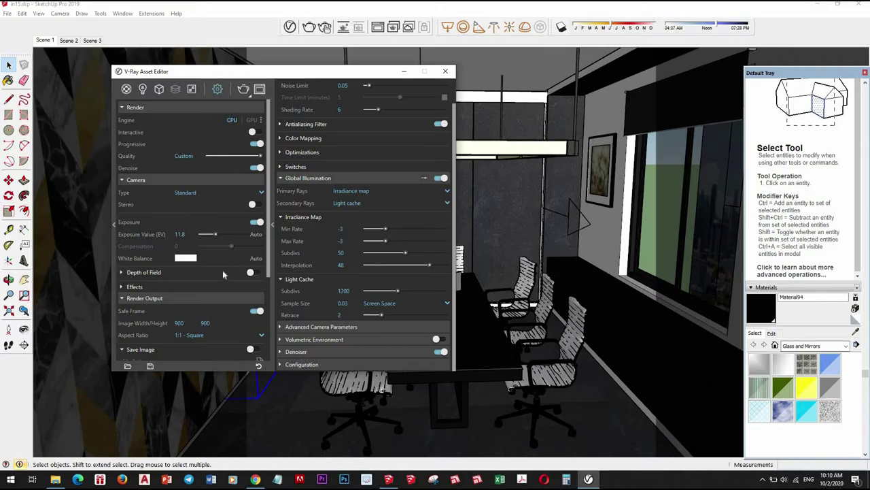
{"action": "left_click", "coordinate": [255, 133]}
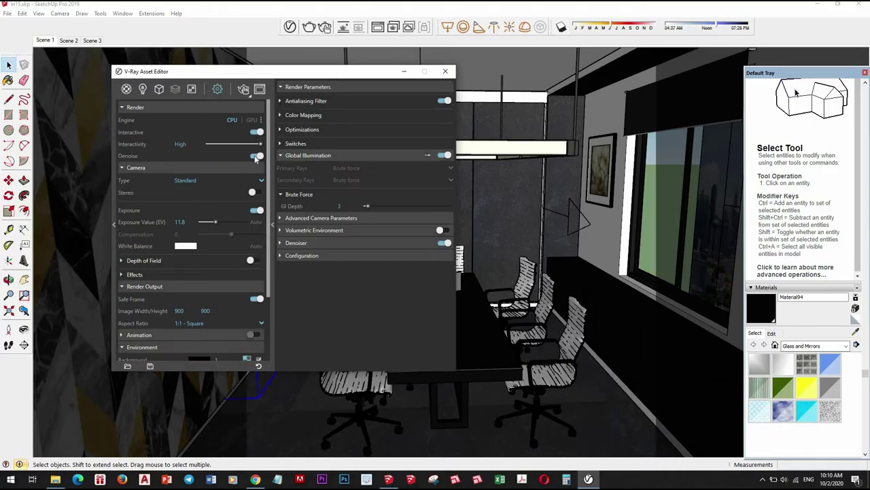
{"action": "left_click", "coordinate": [256, 157]}
{"action": "left_click", "coordinate": [256, 156]}
- Close the Asset Editor, preview the room with an interactive render, then reopen render settings
{"action": "left_click", "coordinate": [445, 72]}
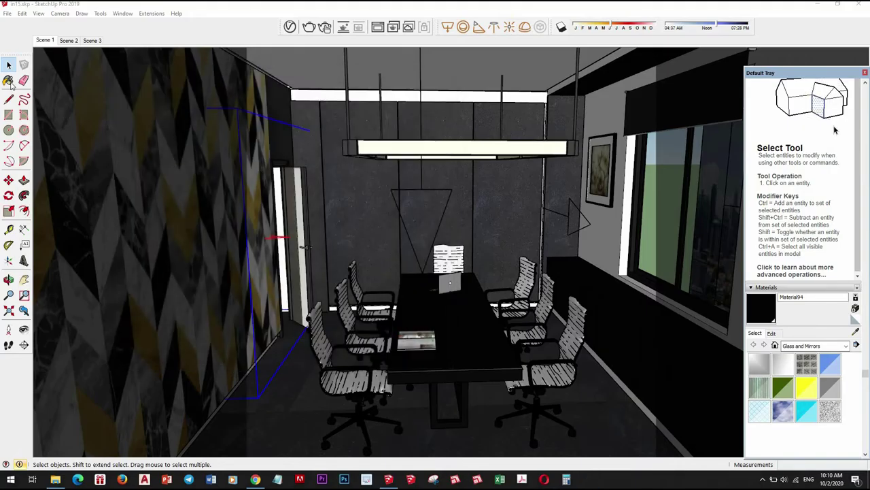
{"action": "left_click", "coordinate": [308, 28]}
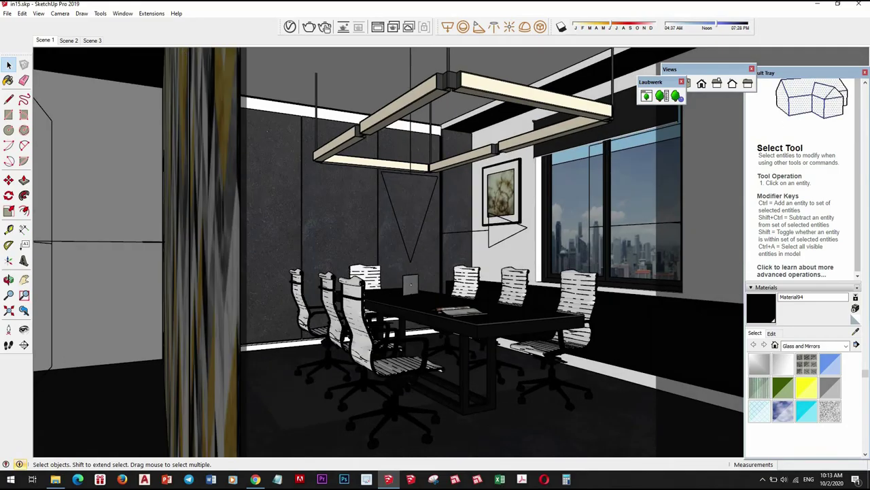
{"action": "left_click", "coordinate": [290, 26]}
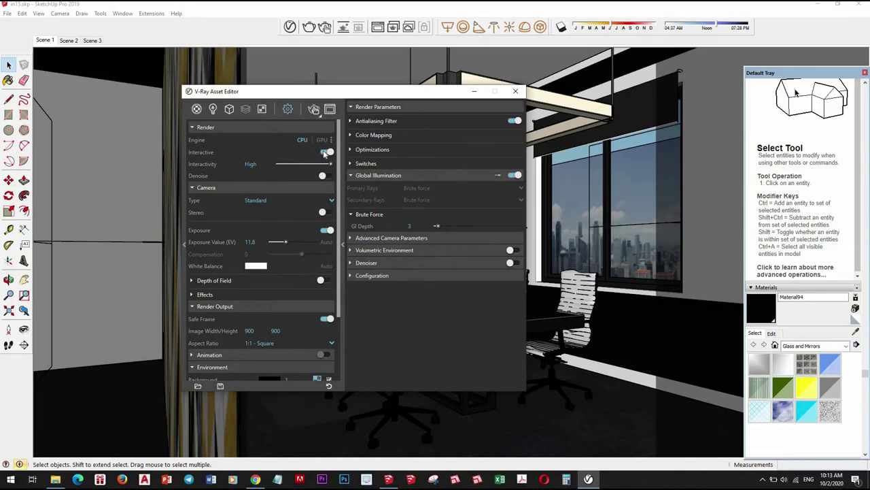
- Turn off Interactive and Progressive rendering
{"action": "left_click", "coordinate": [324, 155]}
{"action": "left_click", "coordinate": [324, 153]}
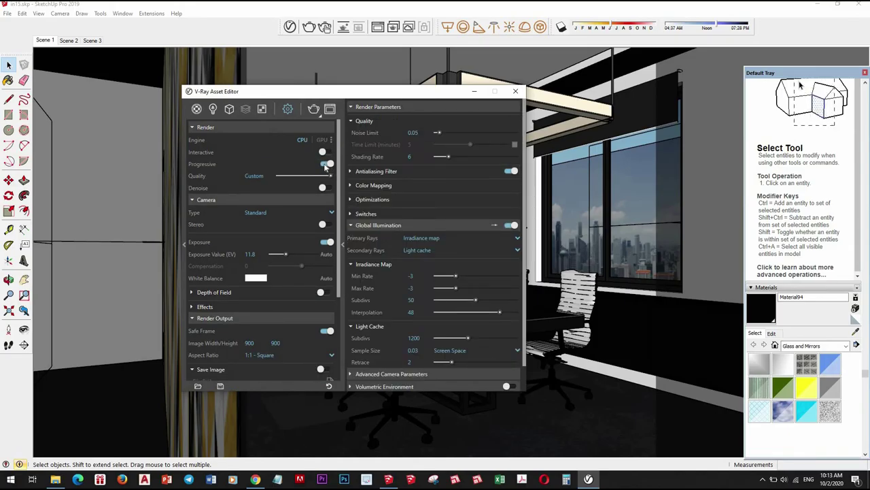
{"action": "left_click", "coordinate": [324, 164]}
- Set Noise Limit 0.01, Max Subdivs 24 and Bucket Size 32
{"action": "double_click", "coordinate": [412, 132]}
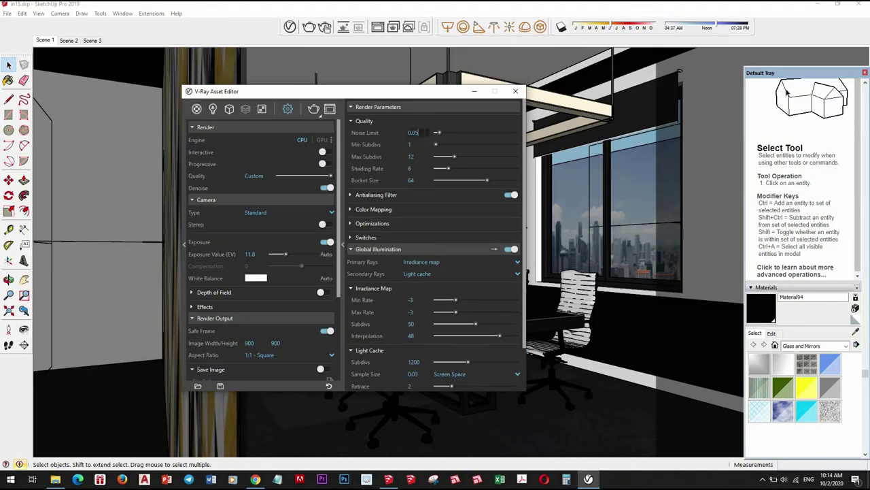
{"action": "key", "text": "Return"}
{"action": "type", "text": "1"}
{"action": "double_click", "coordinate": [411, 156]}
{"action": "type", "text": "24"}
{"action": "key", "text": "Return"}
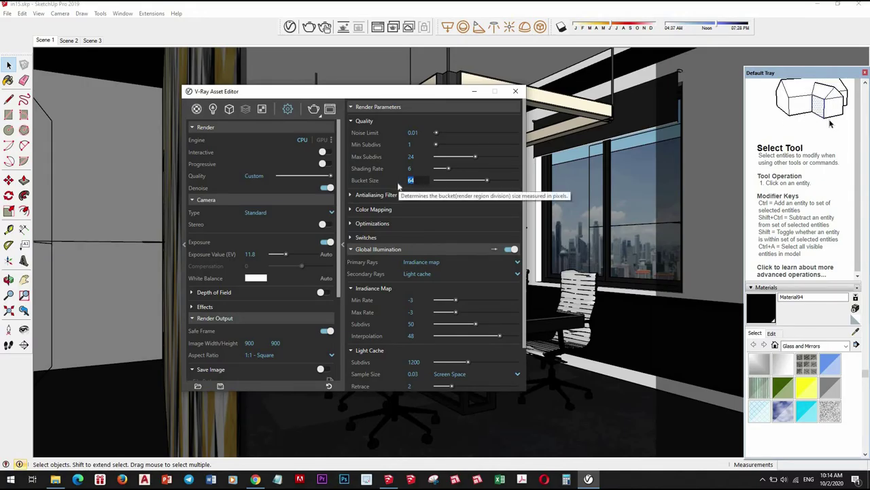
{"action": "type", "text": "32"}
{"action": "key", "text": "Return"}
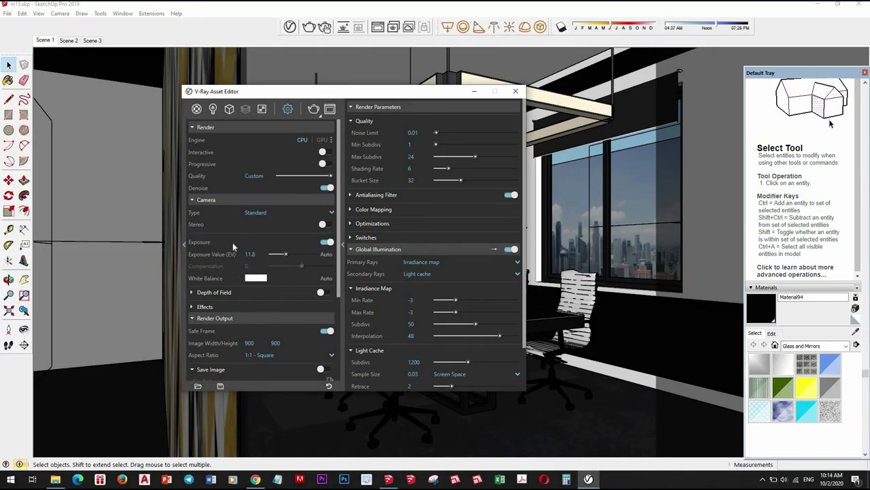
{"action": "scroll", "coordinate": [251, 262], "scroll_direction": "down", "scroll_amount": 1}
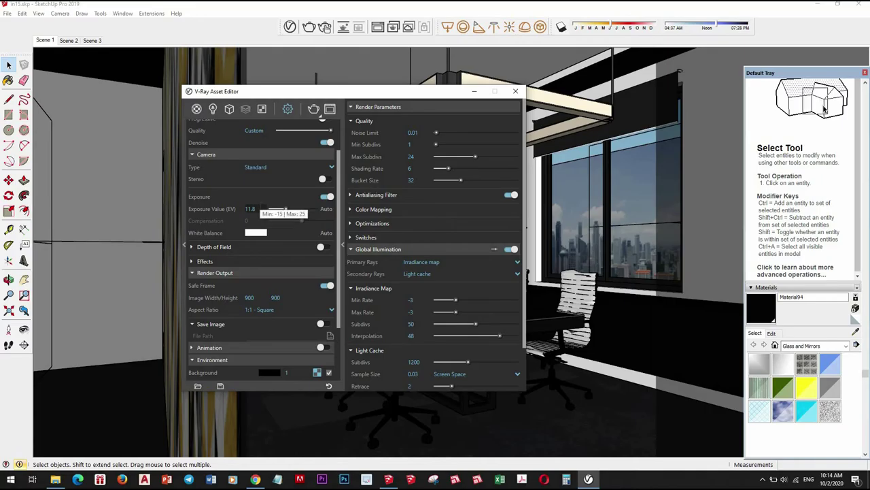
- Set the camera Exposure Value to 12
{"action": "left_click", "coordinate": [284, 210]}
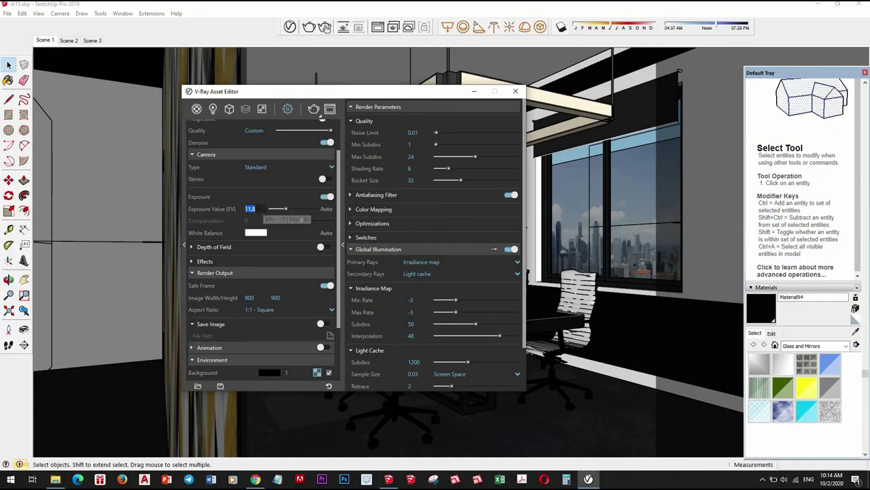
{"action": "scroll", "coordinate": [220, 173], "scroll_direction": "up", "scroll_amount": 1}
{"action": "left_click", "coordinate": [220, 183]}
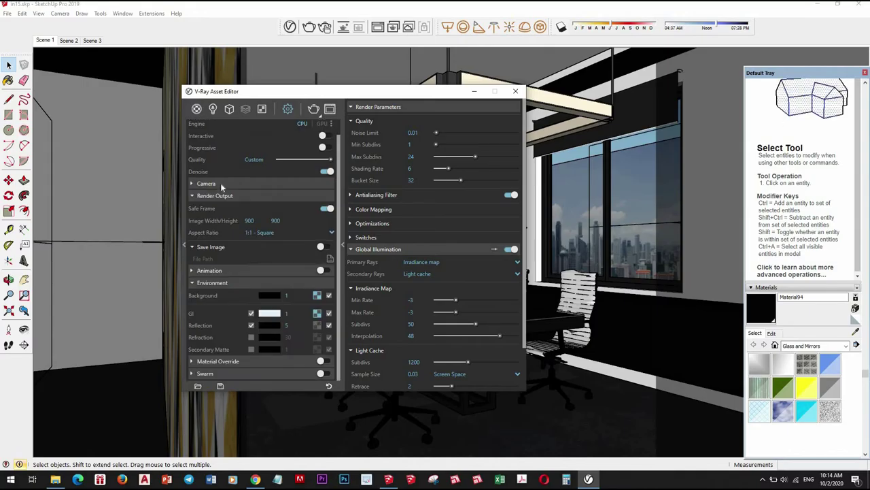
{"action": "left_click", "coordinate": [220, 183]}
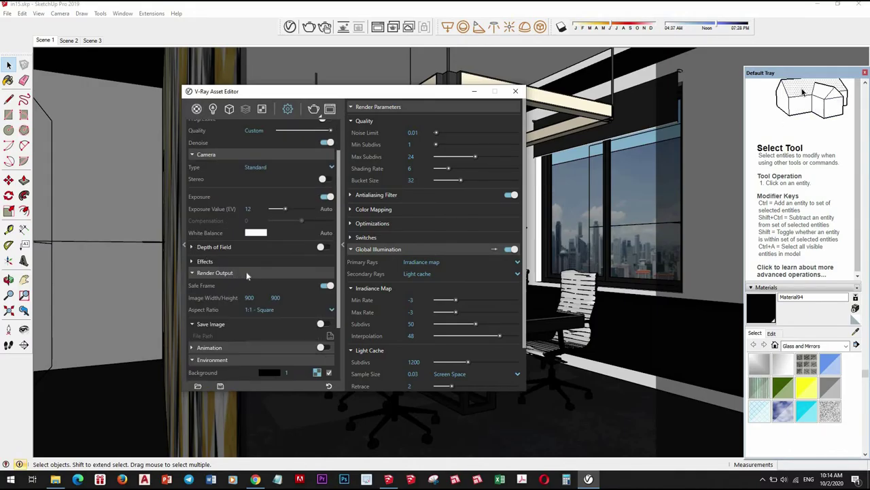
{"action": "left_click", "coordinate": [220, 155]}
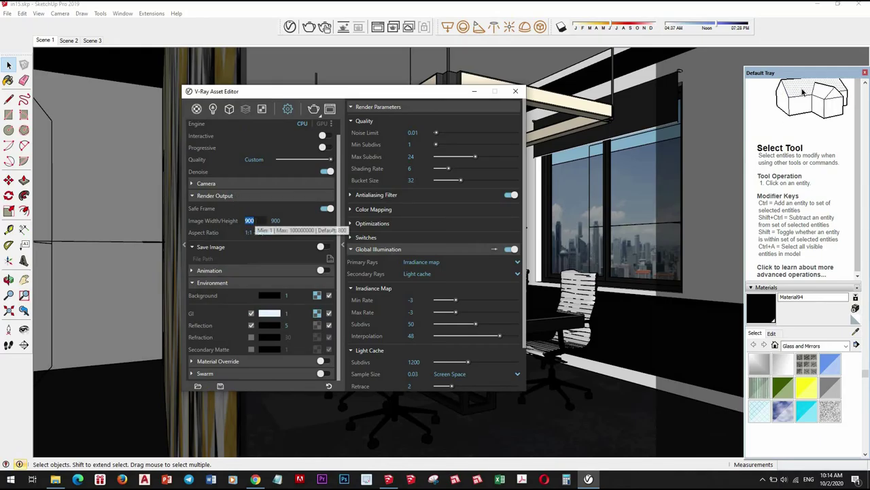
- Set the output Image Width to 1100, giving a 1100 × 1100 square image
{"action": "type", "text": "11"}
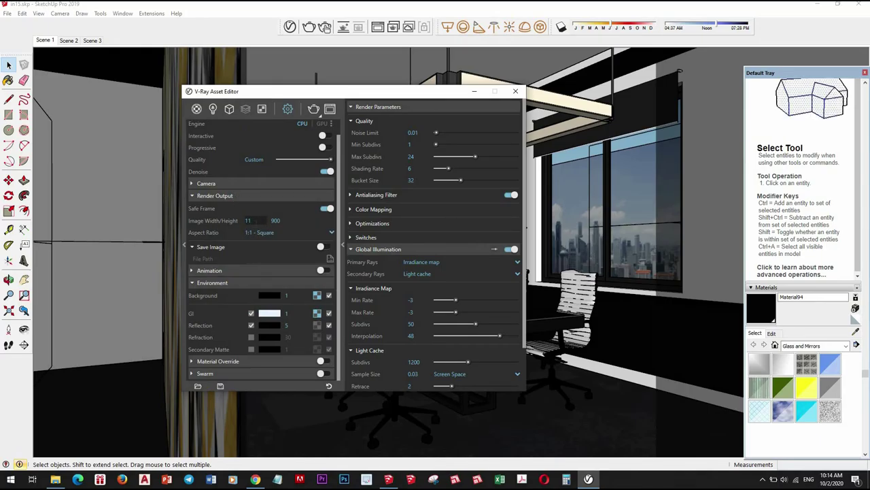
{"action": "type", "text": "00"}
{"action": "key", "text": "Return"}
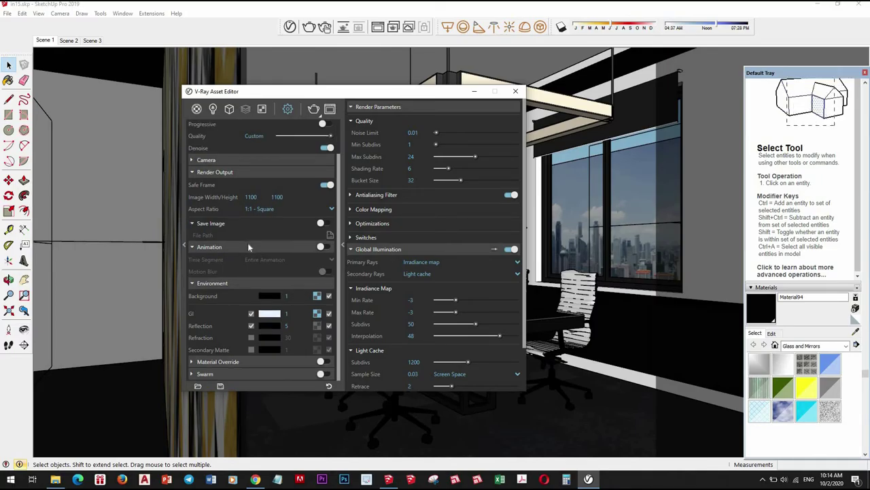
{"action": "left_click", "coordinate": [245, 196]}
{"action": "left_click", "coordinate": [253, 199]}
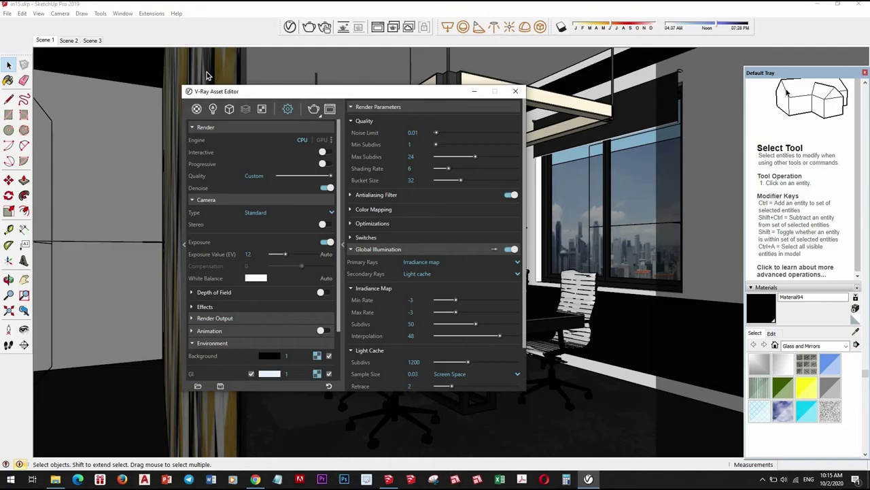
{"action": "left_click", "coordinate": [219, 199]}
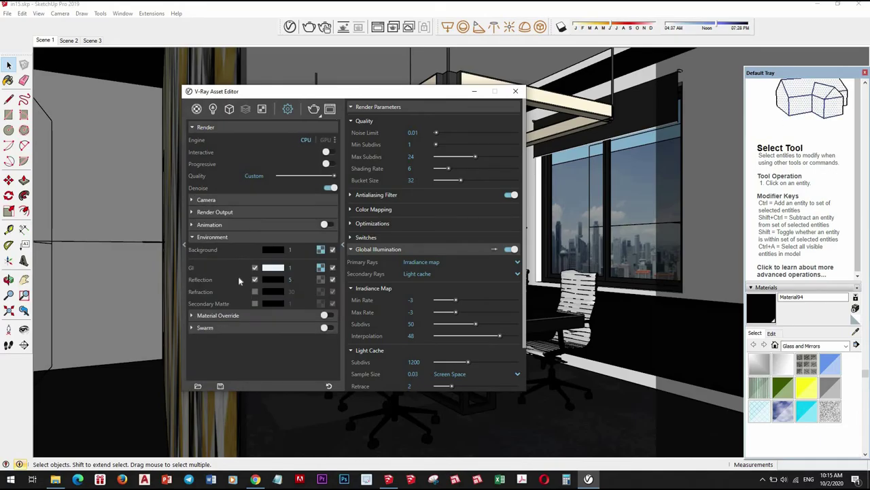
{"action": "left_click", "coordinate": [240, 212]}
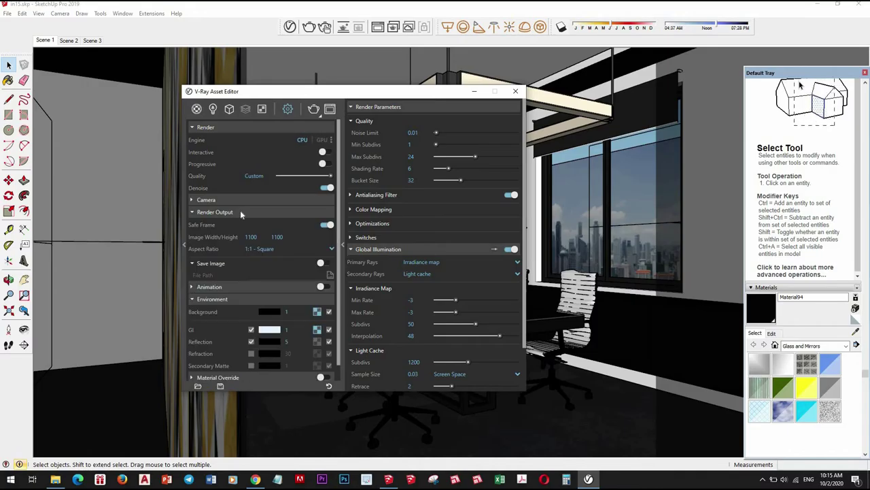
{"action": "left_click", "coordinate": [240, 211]}
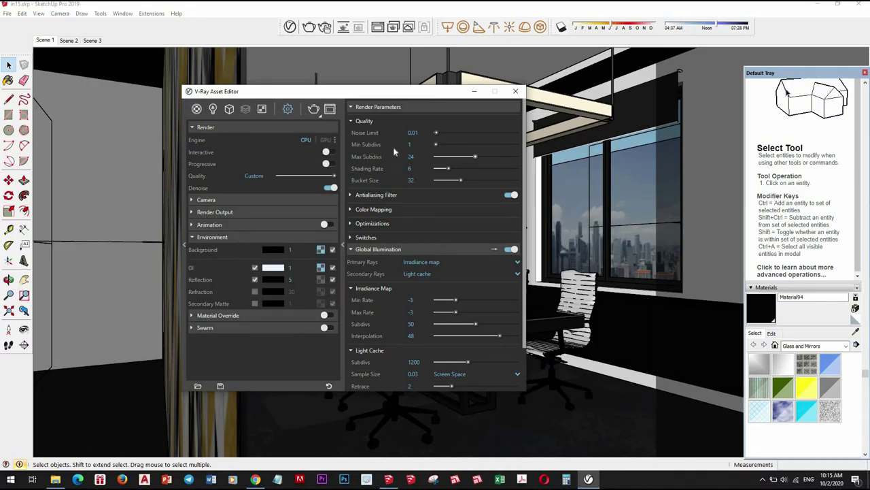
{"action": "scroll", "coordinate": [460, 361], "scroll_direction": "down", "scroll_amount": 2}
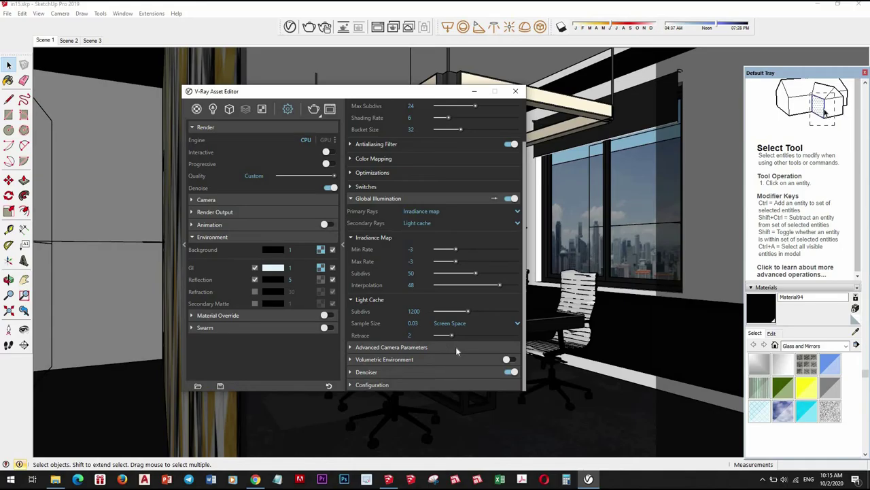
{"action": "left_click", "coordinate": [456, 348]}
{"action": "left_click", "coordinate": [467, 348]}
- Close the Asset Editor and launch the final 1100 × 1100 render
{"action": "left_click", "coordinate": [515, 93]}
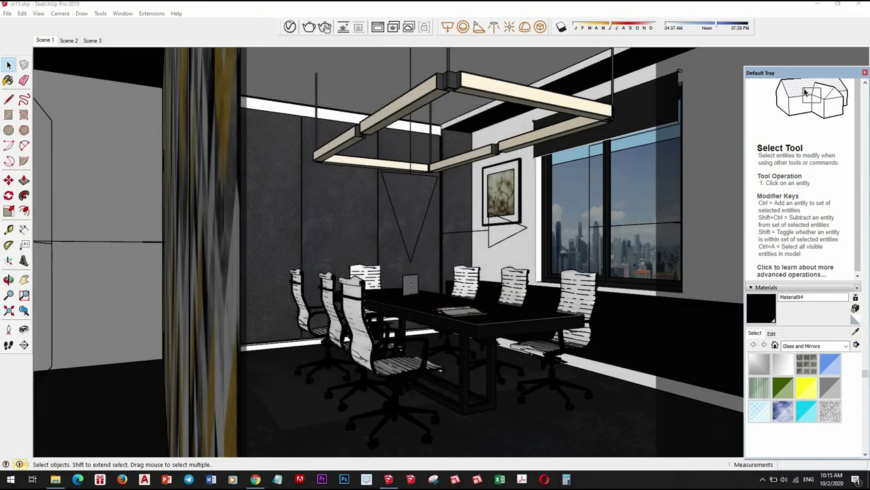
{"action": "left_click", "coordinate": [307, 30]}
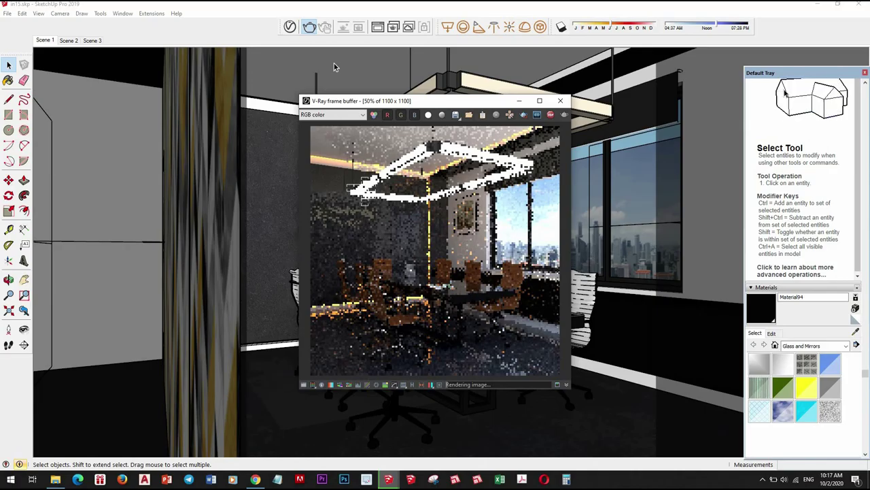
{"action": "left_click", "coordinate": [644, 483]}
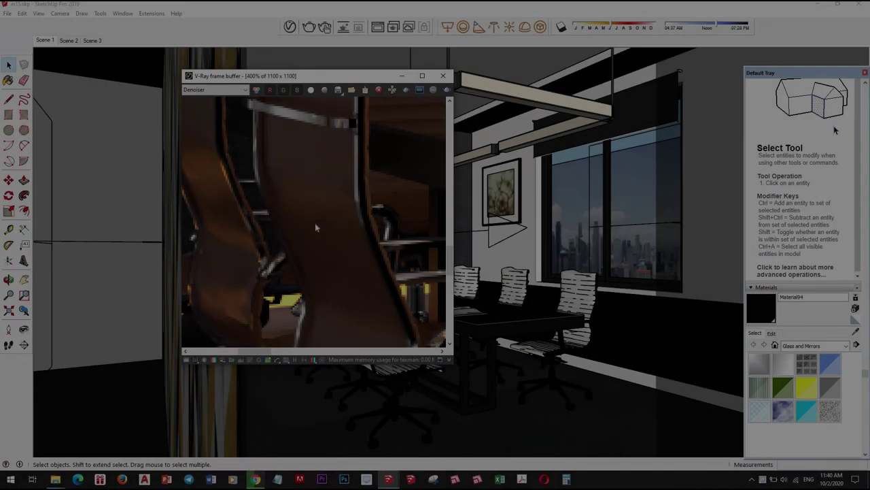
{"action": "scroll", "coordinate": [334, 233], "scroll_direction": "up", "scroll_amount": 1}
{"action": "scroll", "coordinate": [334, 233], "scroll_direction": "up", "scroll_amount": 1}
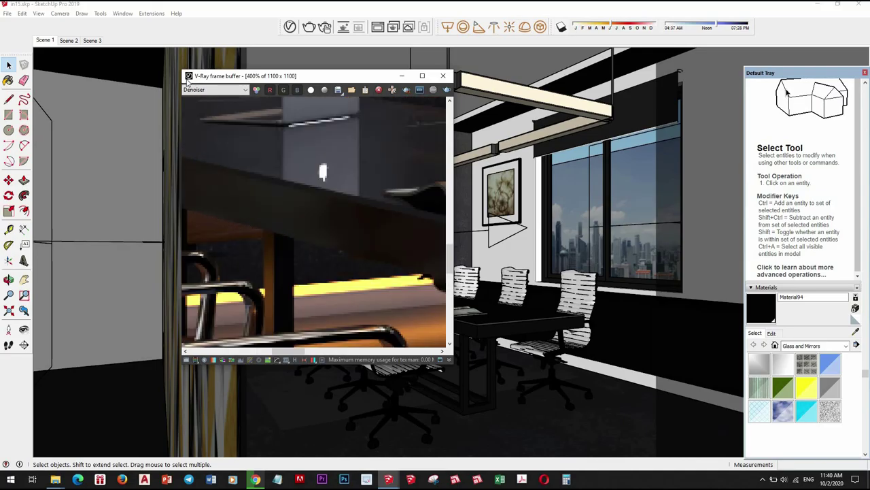
{"action": "left_click", "coordinate": [208, 90]}
{"action": "left_click", "coordinate": [195, 100]}
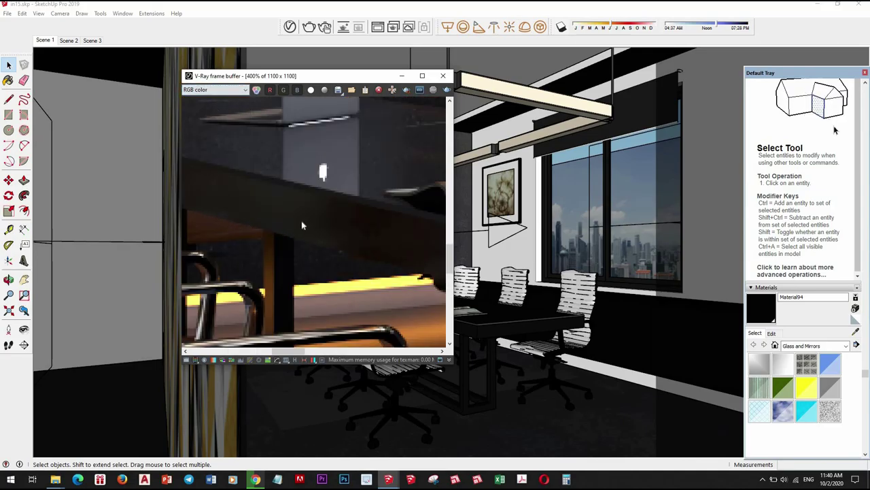
{"action": "scroll", "coordinate": [301, 220], "scroll_direction": "down", "scroll_amount": 3}
{"action": "scroll", "coordinate": [313, 256], "scroll_direction": "up", "scroll_amount": 1}
{"action": "scroll", "coordinate": [266, 170], "scroll_direction": "up", "scroll_amount": 1}
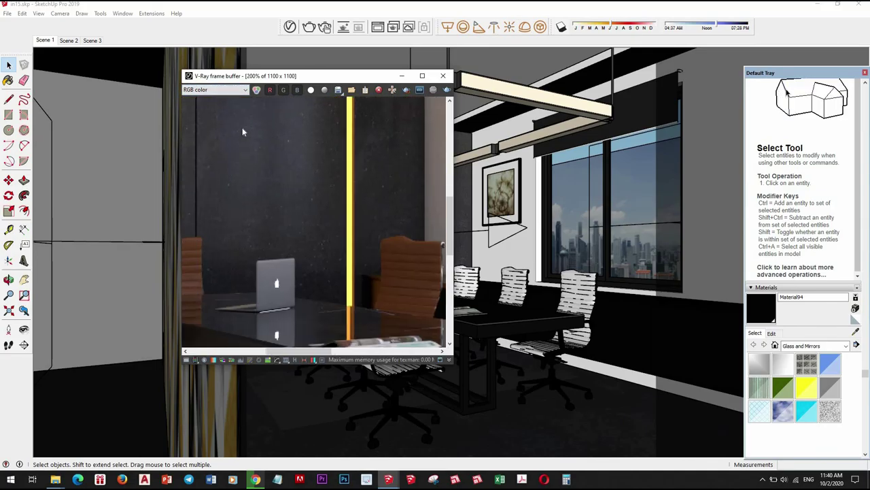
{"action": "left_click", "coordinate": [215, 90]}
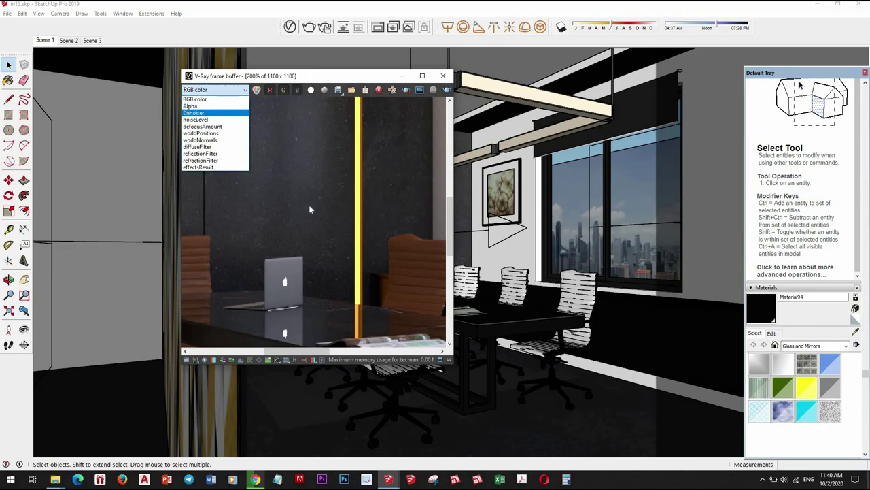
{"action": "left_click", "coordinate": [204, 119]}
{"action": "scroll", "coordinate": [324, 255], "scroll_direction": "down", "scroll_amount": 1}
{"action": "scroll", "coordinate": [332, 283], "scroll_direction": "down", "scroll_amount": 1}
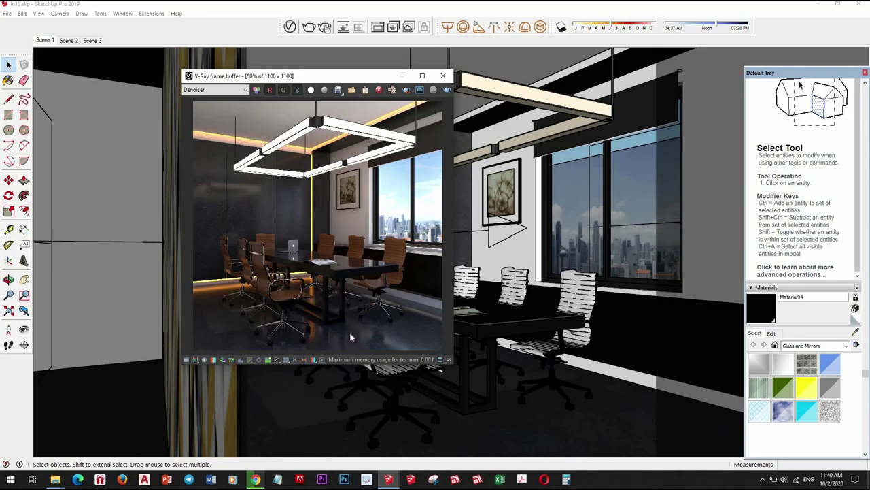
- Apply an Exposure correction of about -0.47 with lowered Highlight Burn
{"action": "left_click", "coordinate": [187, 359]}
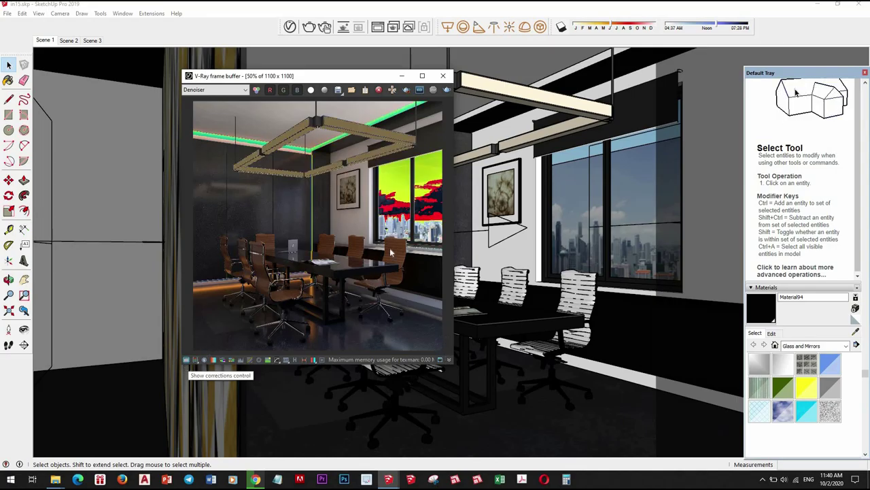
{"action": "left_click", "coordinate": [500, 103]}
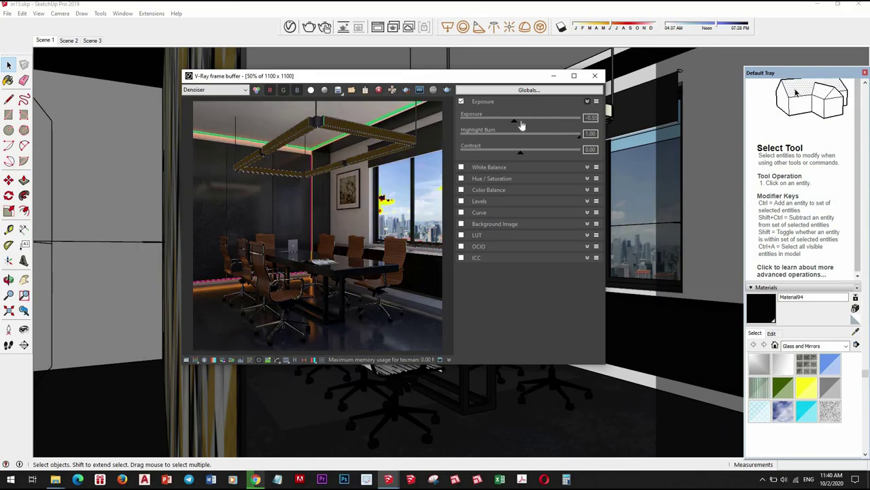
{"action": "left_click_drag", "start_coordinate": [515, 125], "coordinate": [508, 124]}
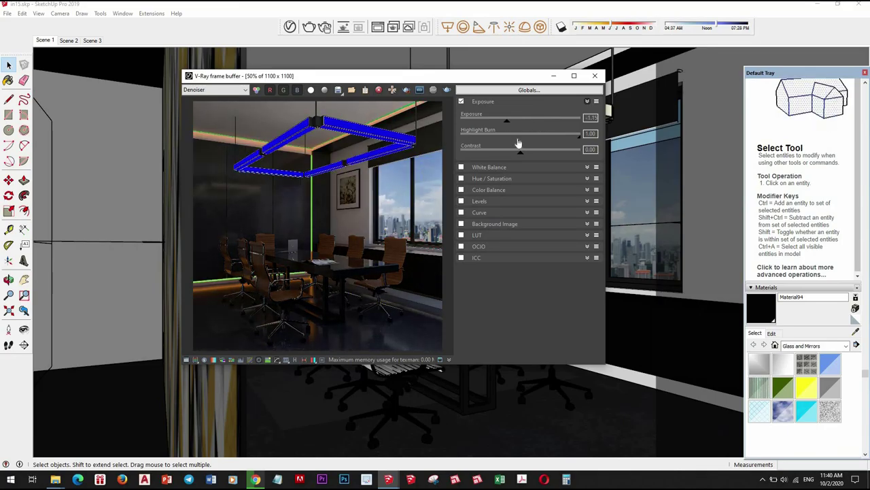
{"action": "left_click_drag", "start_coordinate": [580, 137], "coordinate": [541, 137]}
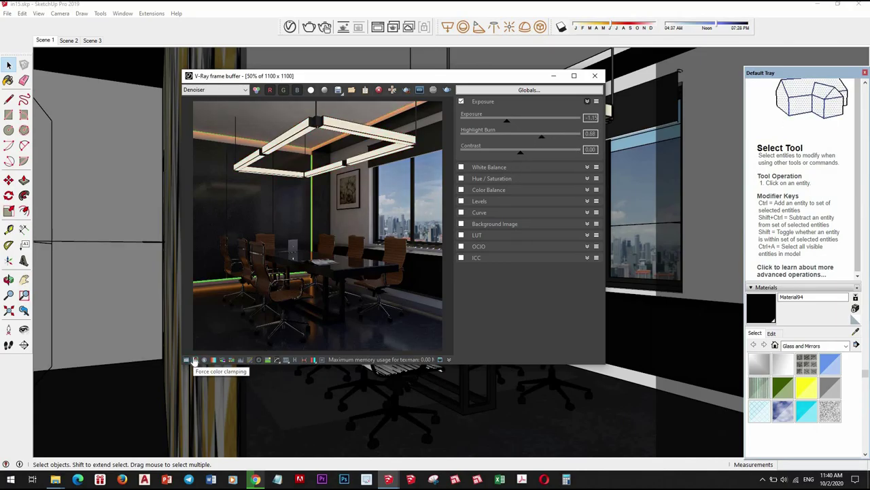
{"action": "left_click", "coordinate": [190, 360]}
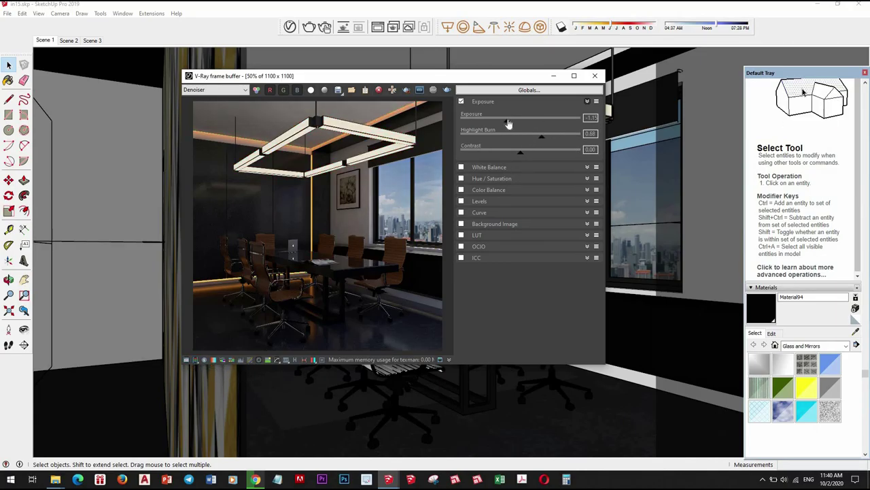
{"action": "left_click_drag", "start_coordinate": [519, 124], "coordinate": [515, 121]}
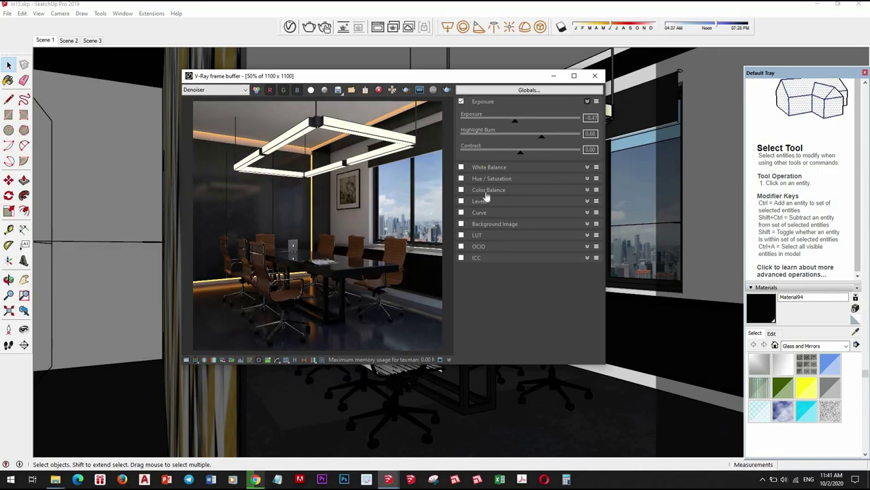
- Enable White Balance with an adjusted temperature and bow the tone curve upward to brighten midtones
{"action": "left_click", "coordinate": [462, 167]}
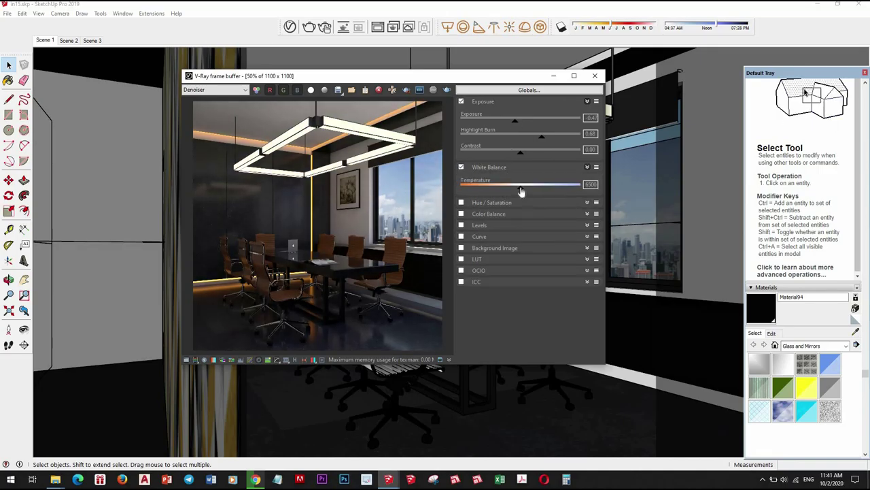
{"action": "left_click_drag", "start_coordinate": [502, 192], "coordinate": [509, 193]}
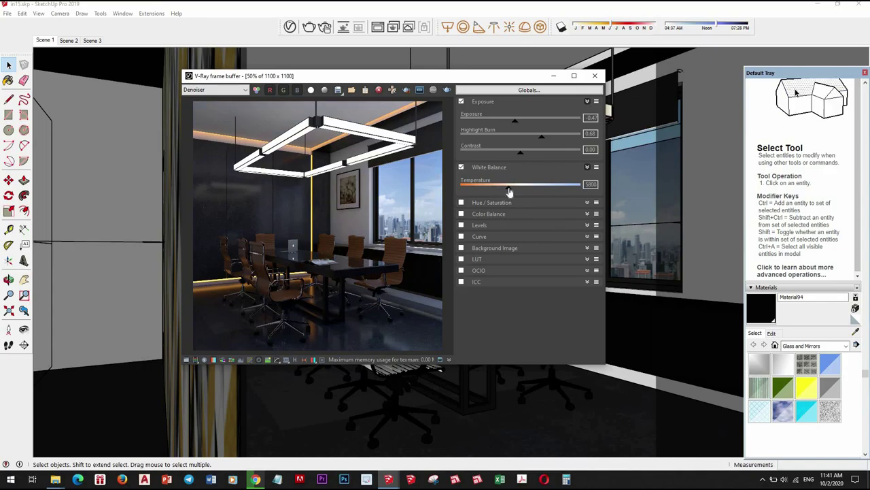
{"action": "left_click", "coordinate": [461, 236]}
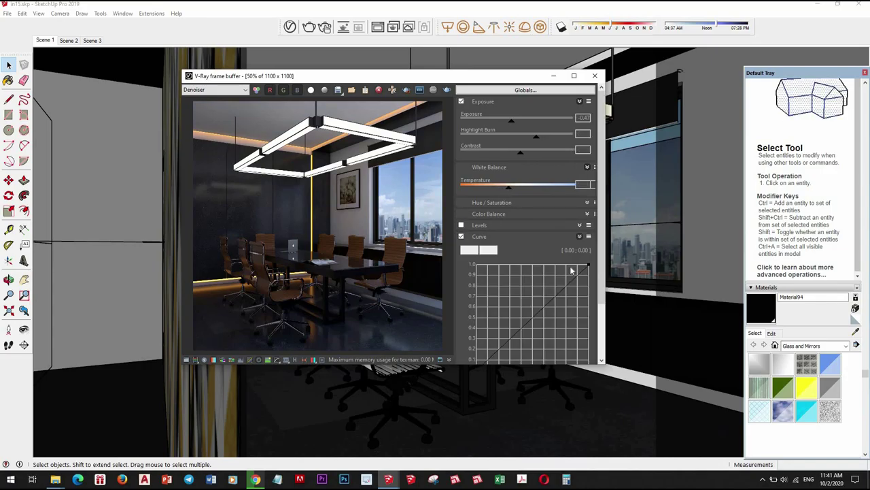
{"action": "scroll", "coordinate": [600, 197], "scroll_direction": "down", "scroll_amount": 2}
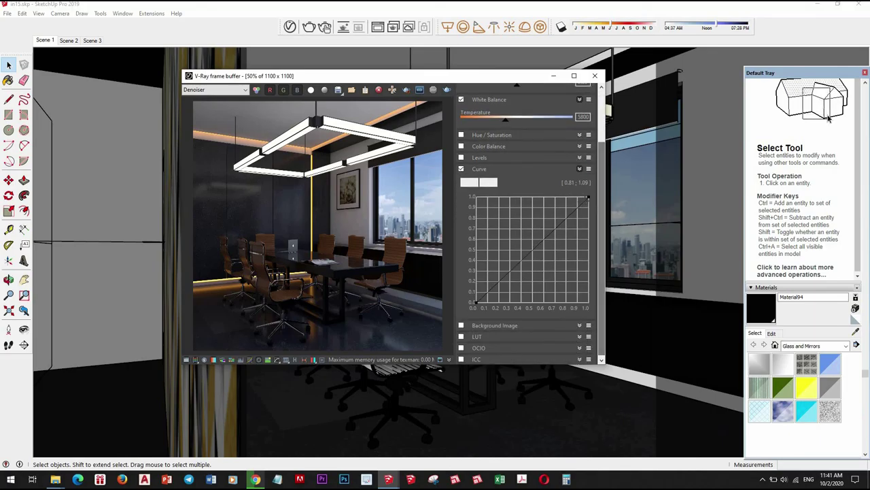
{"action": "left_click_drag", "start_coordinate": [544, 214], "coordinate": [542, 207]}
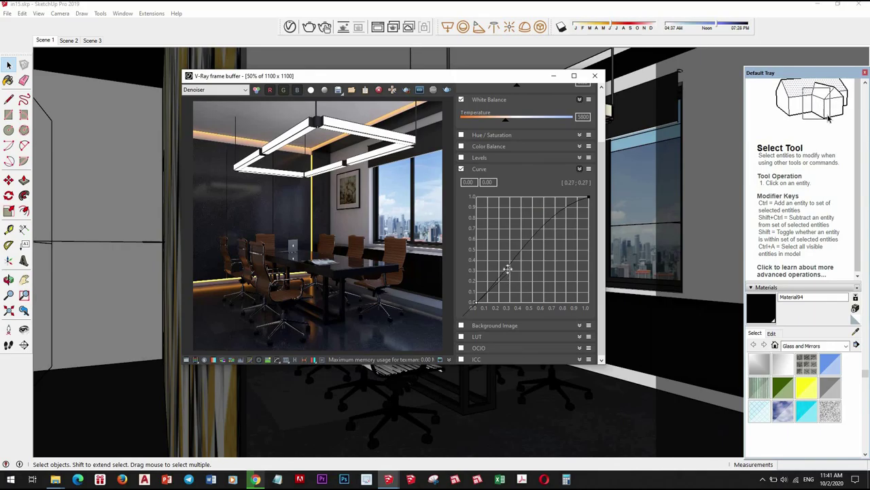
{"action": "left_click_drag", "start_coordinate": [508, 269], "coordinate": [501, 227]}
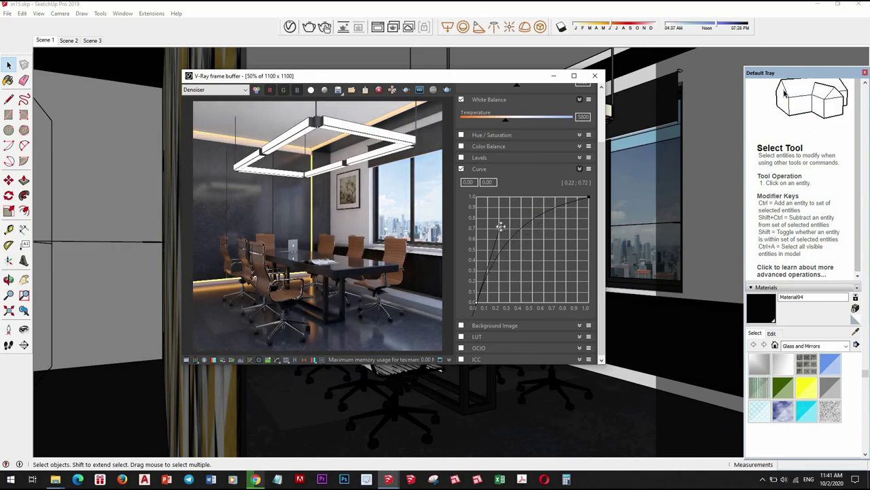
{"action": "left_click_drag", "start_coordinate": [500, 225], "coordinate": [499, 217]}
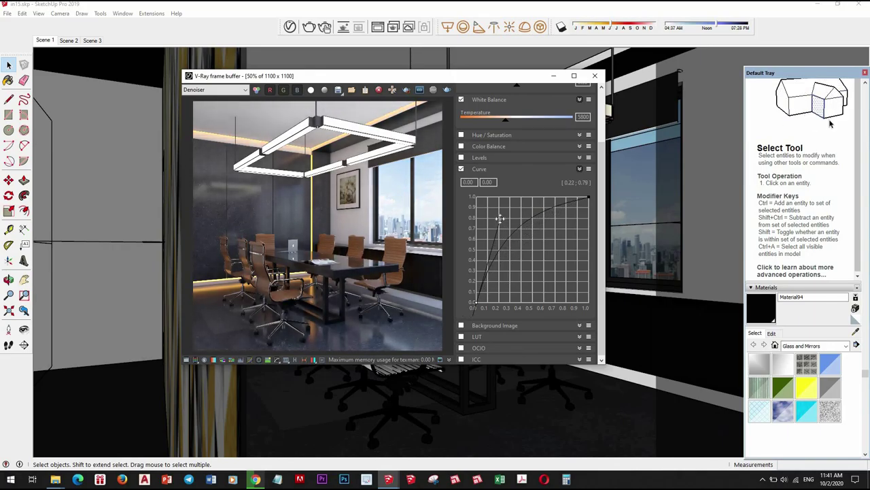
{"action": "left_click_drag", "start_coordinate": [401, 78], "coordinate": [358, 62]}
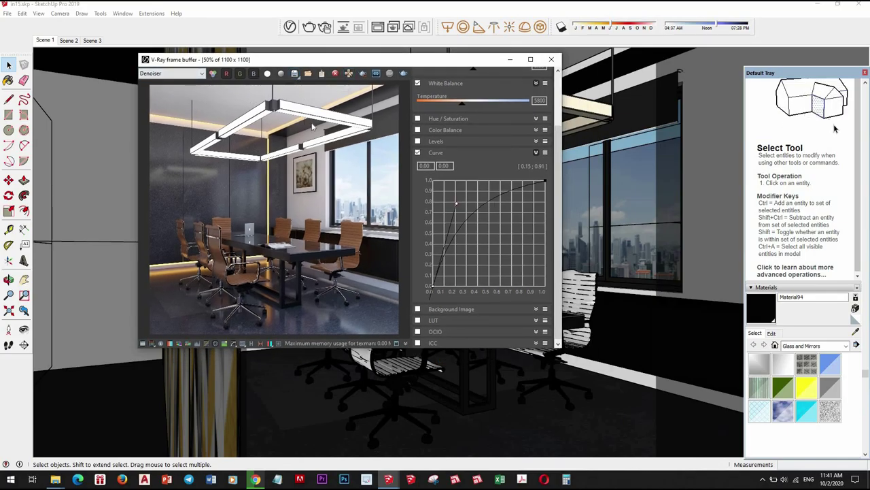
- Save the corrected render as a Windows bitmap named '2'
{"action": "left_click", "coordinate": [295, 73]}
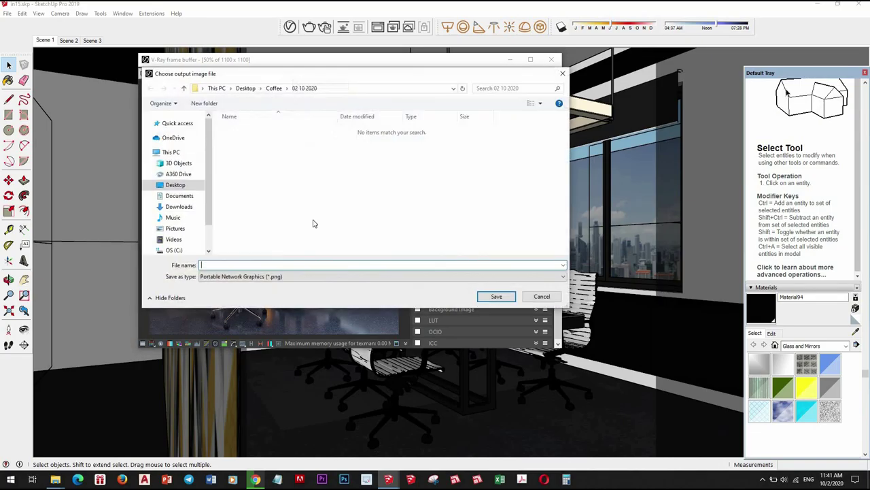
{"action": "left_click", "coordinate": [268, 276]}
{"action": "left_click", "coordinate": [245, 285]}
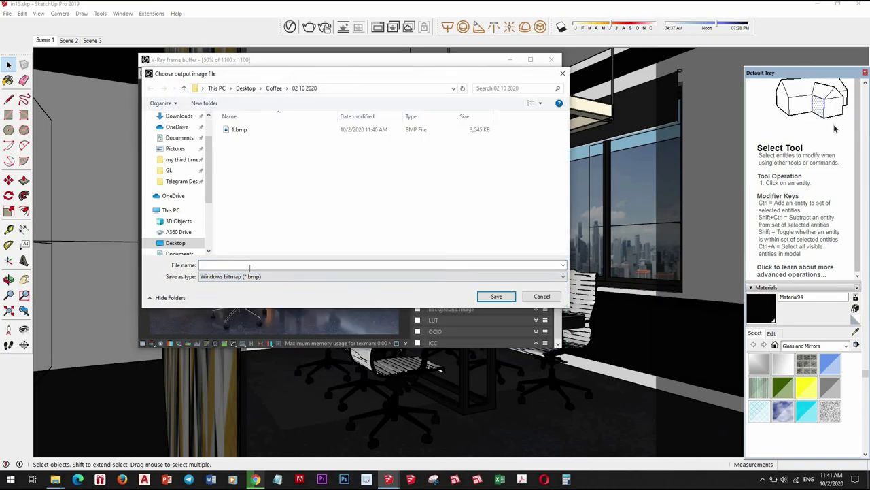
{"action": "type", "text": "2"}
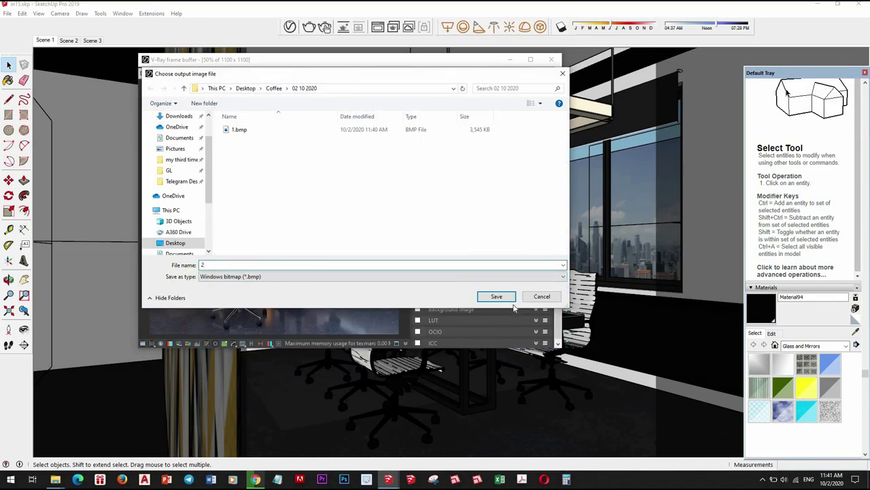
{"action": "left_click", "coordinate": [496, 296]}
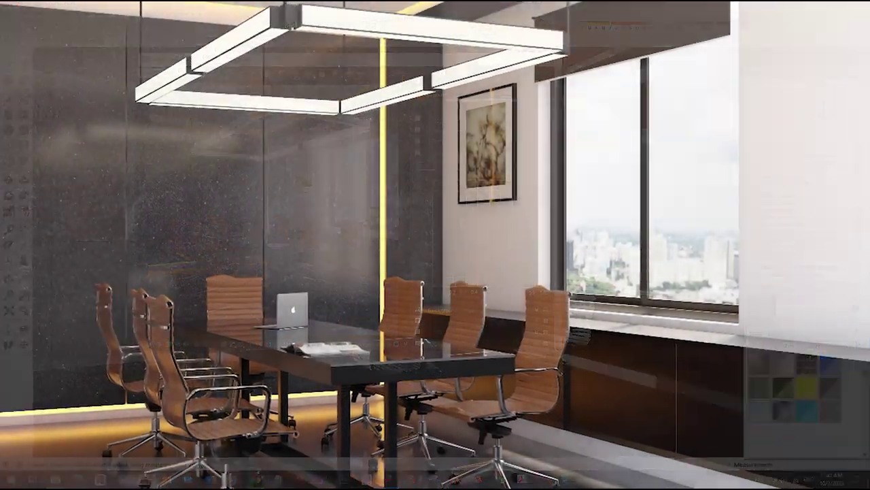